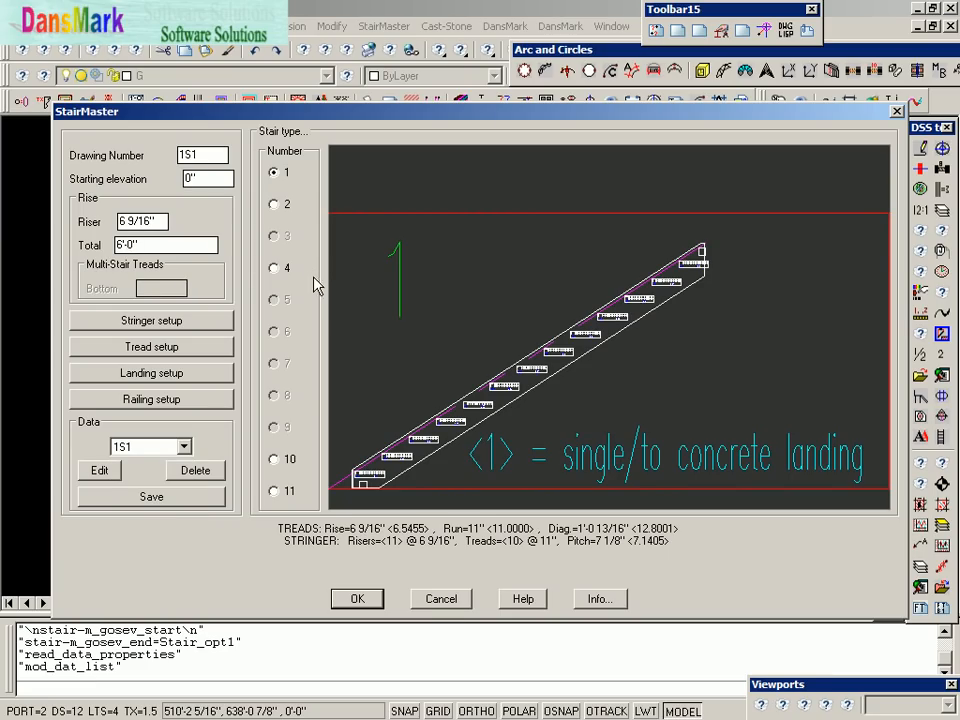
# Preview stair types 2 and 4, choose type 10 (double/cutback with separate landing), and set the total rise to 13'-0"
pyautogui.click(275, 205)
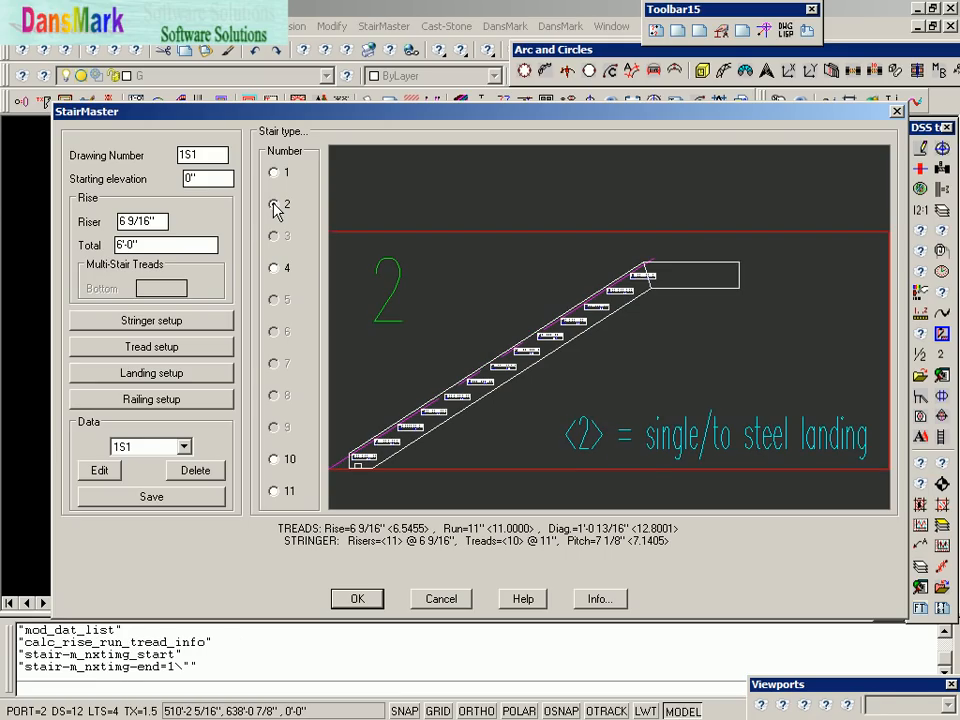
pyautogui.click(275, 269)
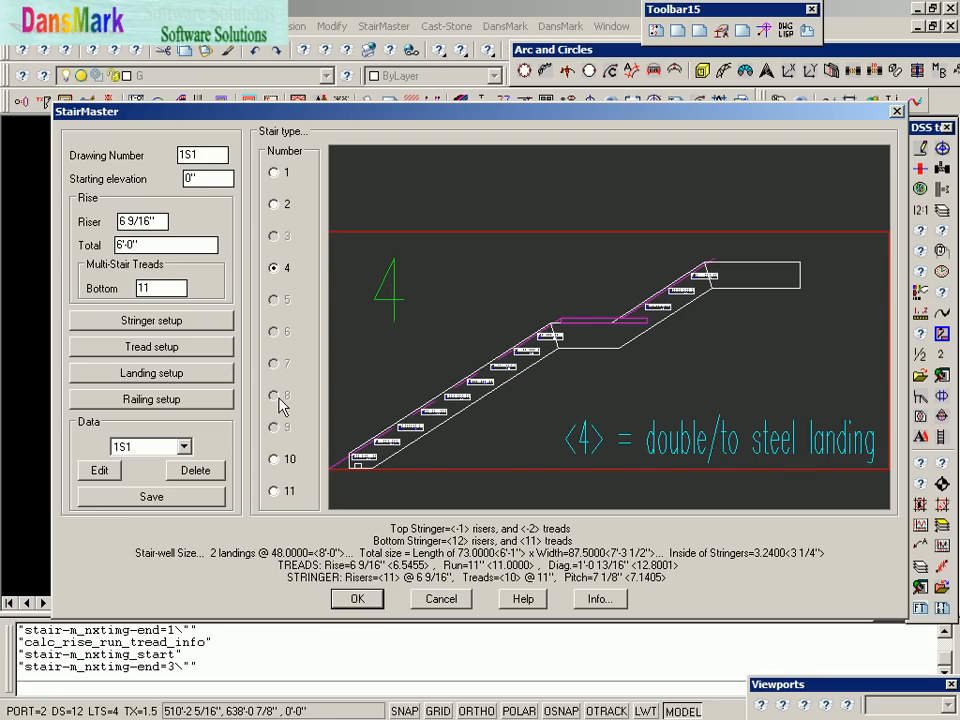
pyautogui.click(276, 459)
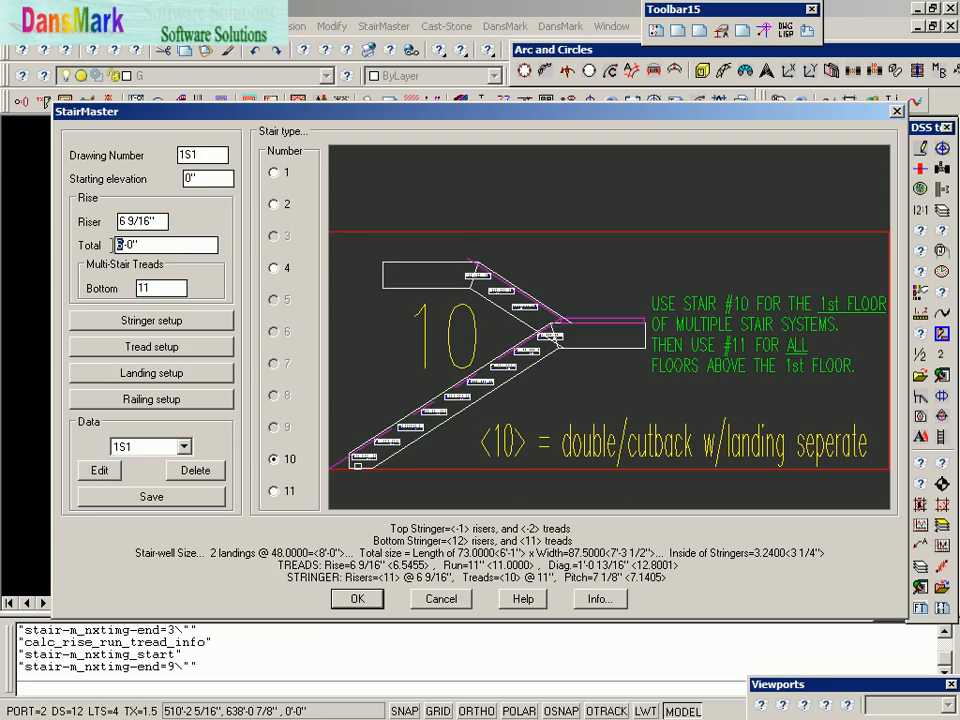
pyautogui.moveTo(123, 245); pyautogui.dragTo(112, 248)
pyautogui.write('13')
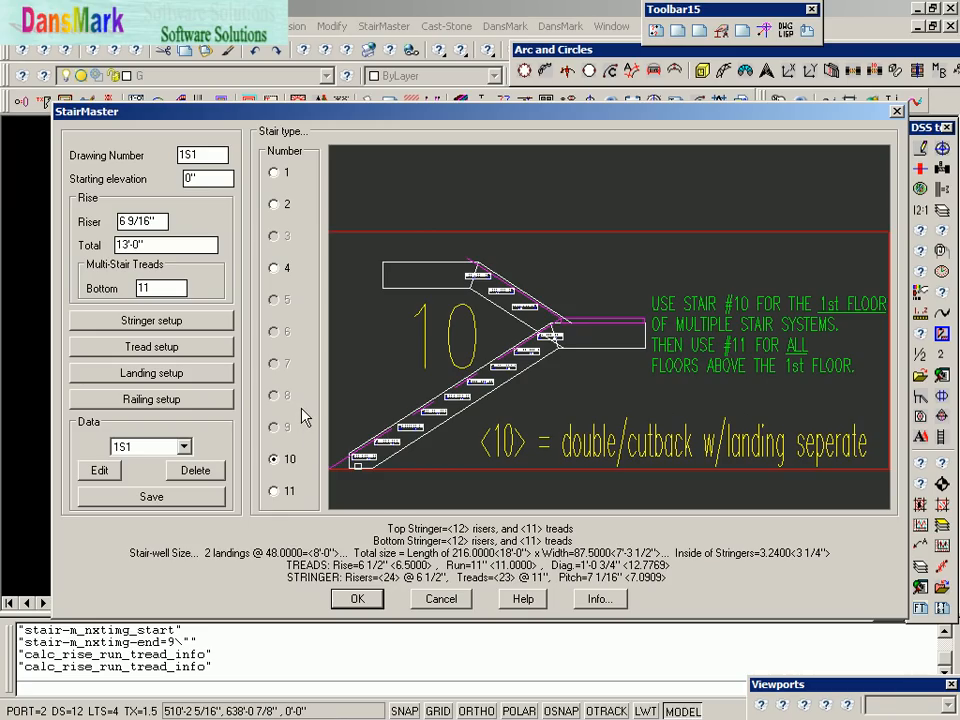
# Review the stringer's material type and its nosing line, closure plate and grout line offsets without changing them
pyautogui.click(187, 325)
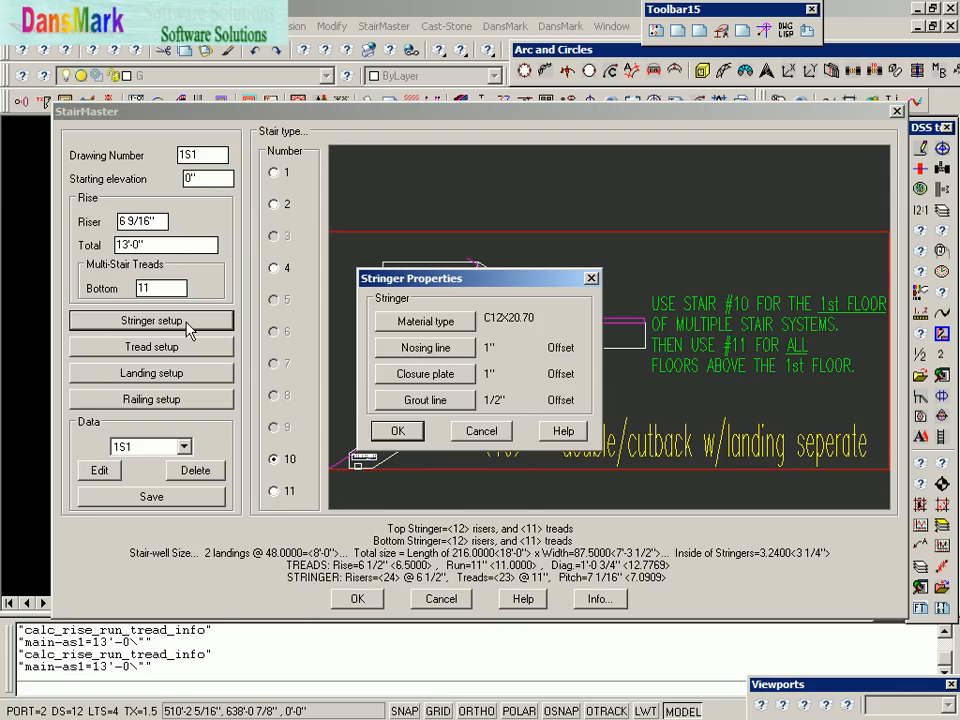
pyautogui.click(428, 322)
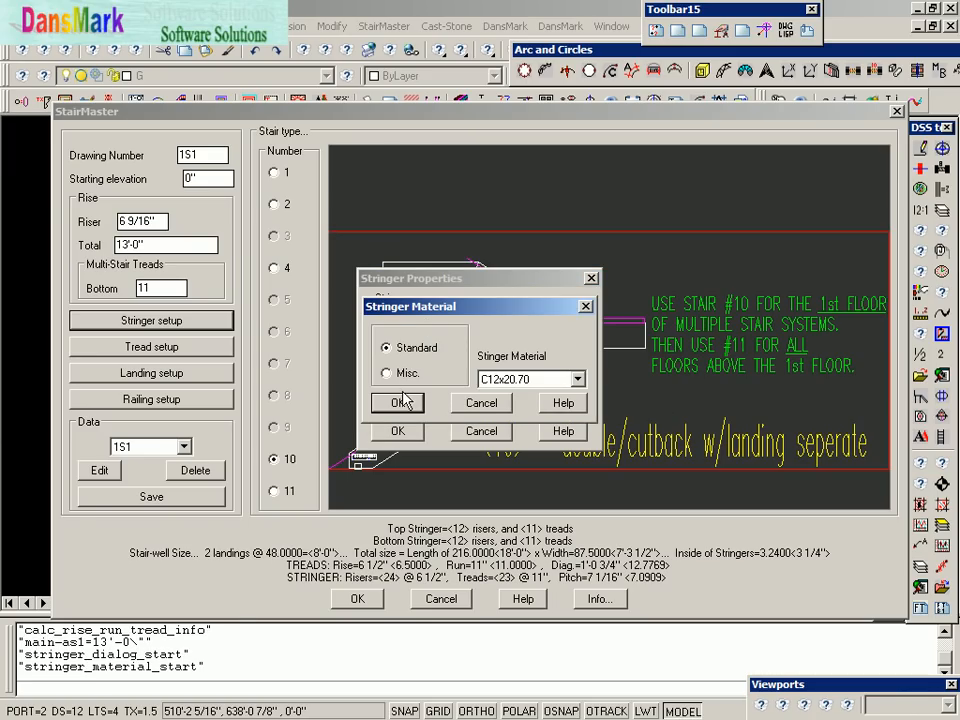
pyautogui.click(489, 405)
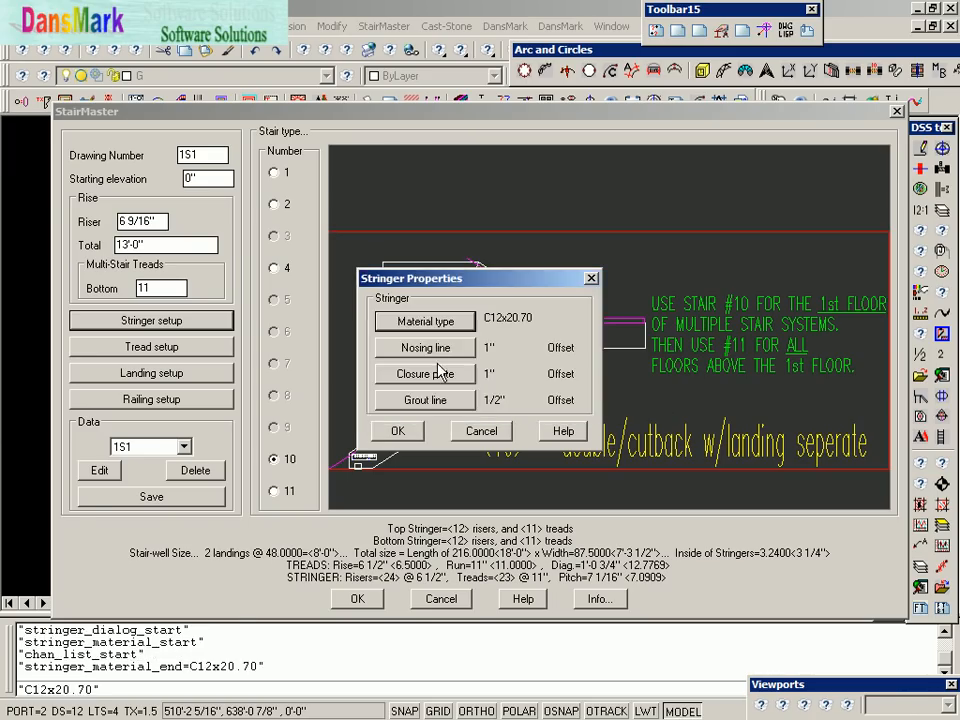
pyautogui.click(435, 406)
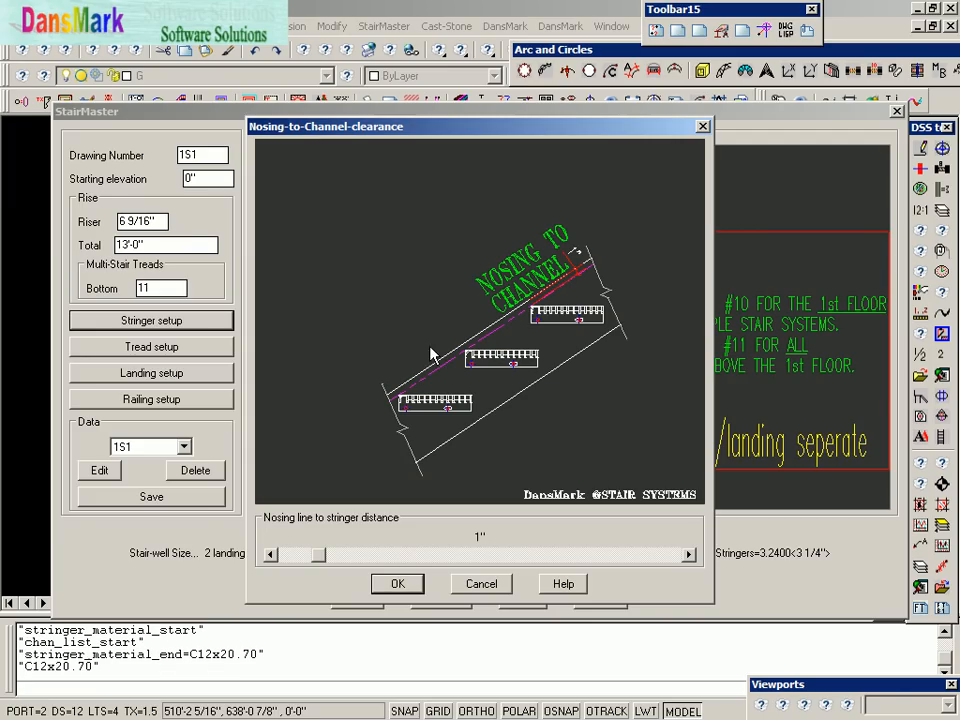
pyautogui.click(481, 586)
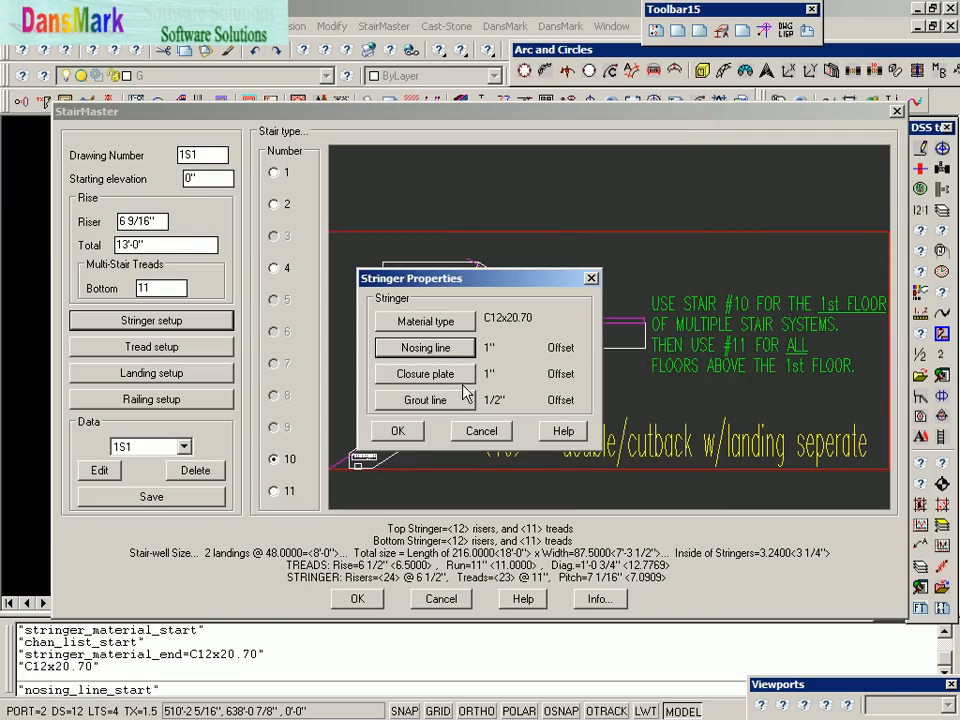
pyautogui.click(456, 384)
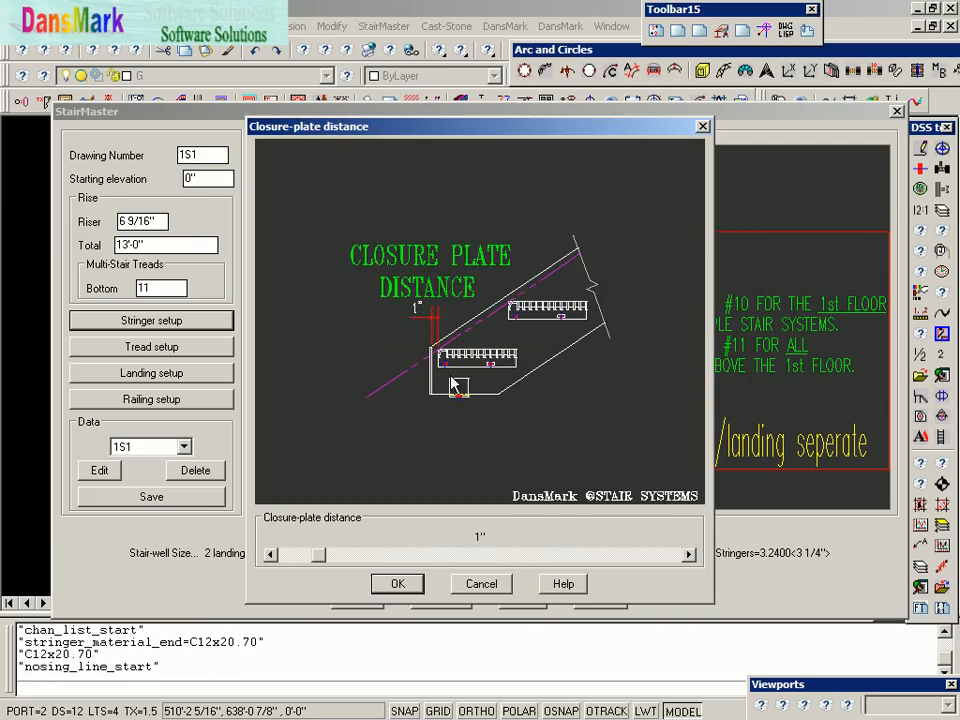
pyautogui.click(484, 583)
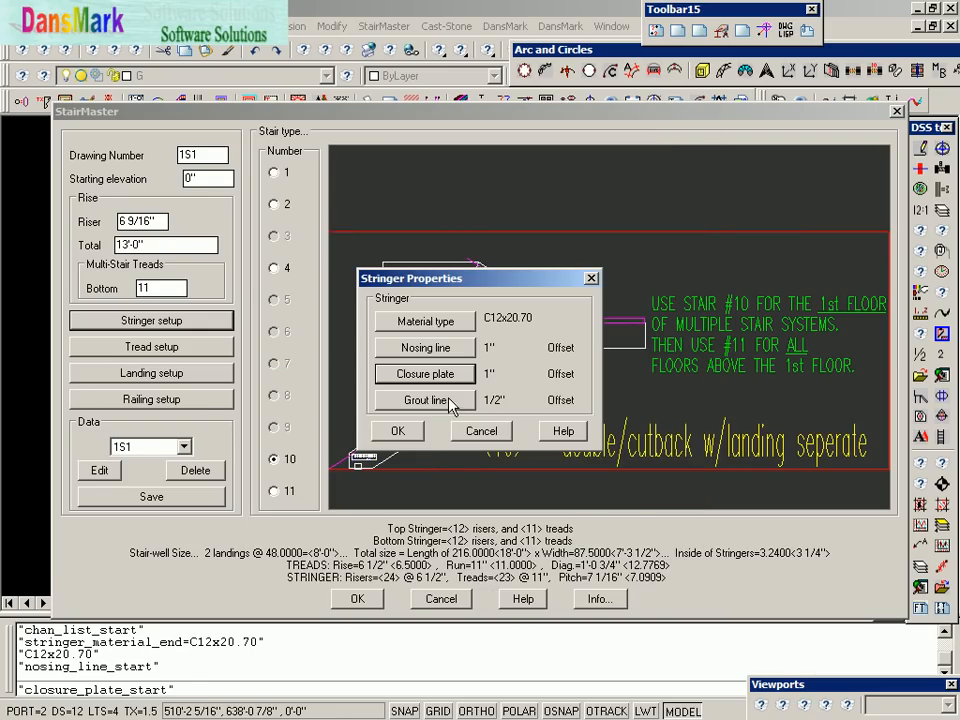
pyautogui.click(451, 404)
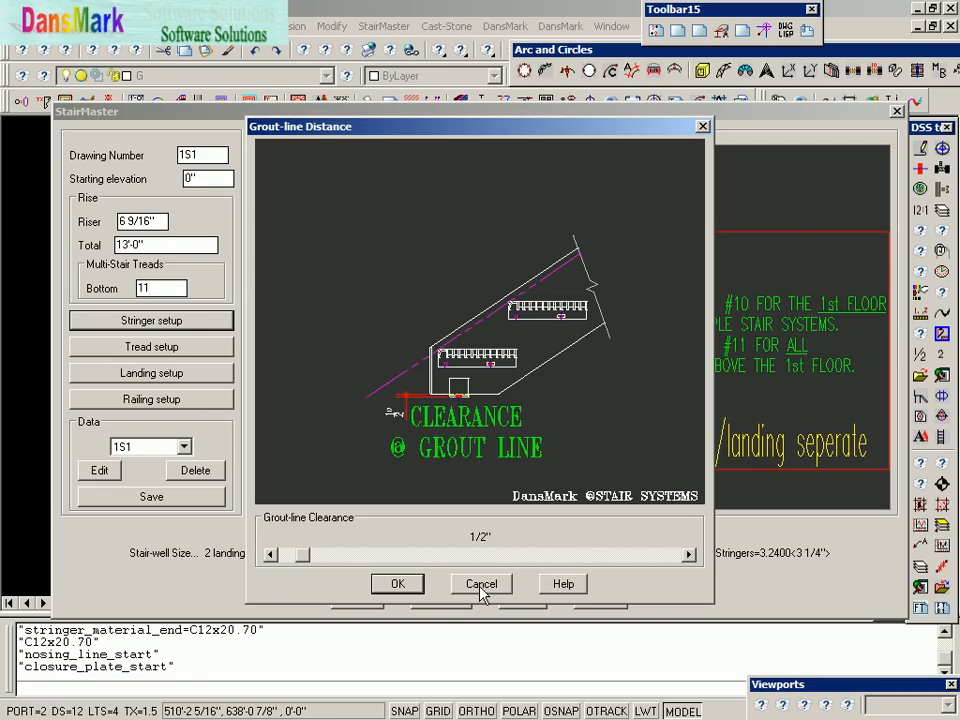
pyautogui.click(395, 585)
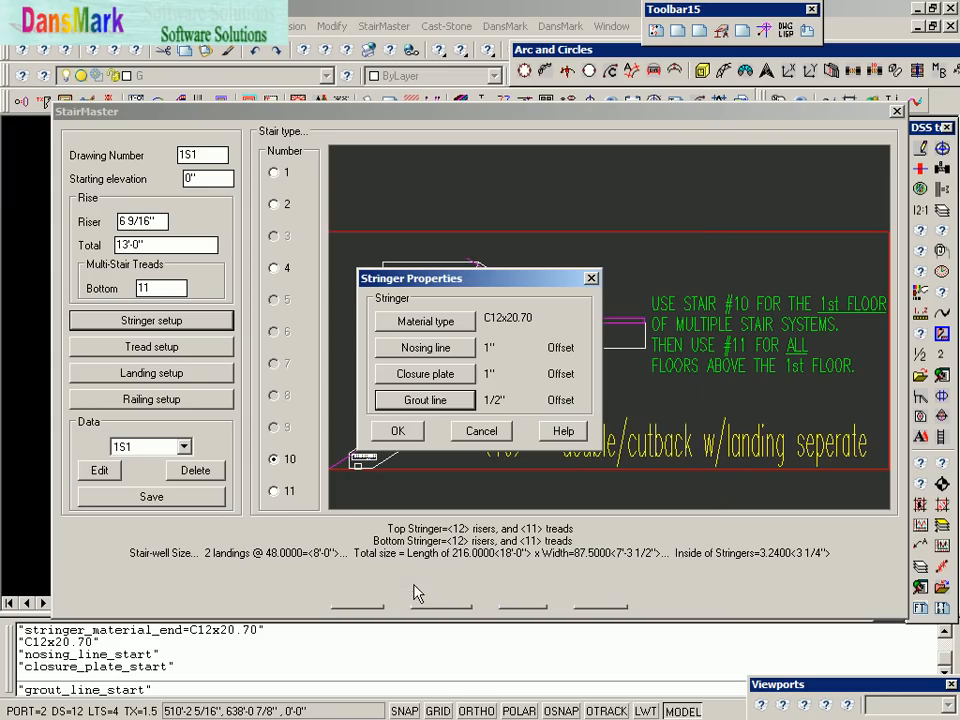
pyautogui.click(397, 434)
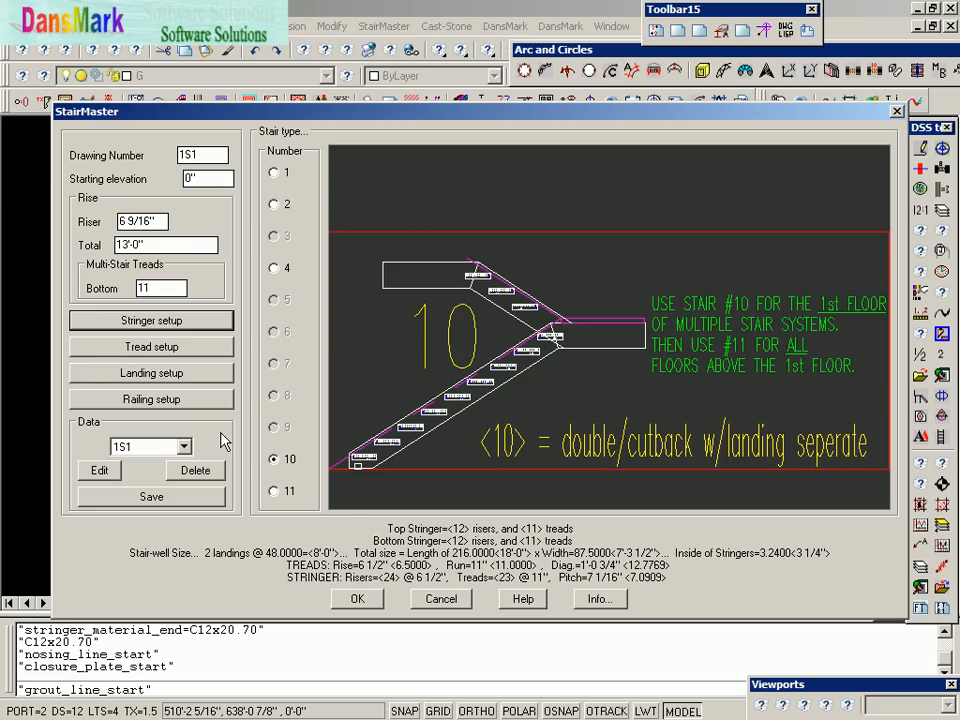
# Review the available tread widths in the tread setup and compare the Bolted tread style with the Pan style, keeping Pan
pyautogui.click(207, 350)
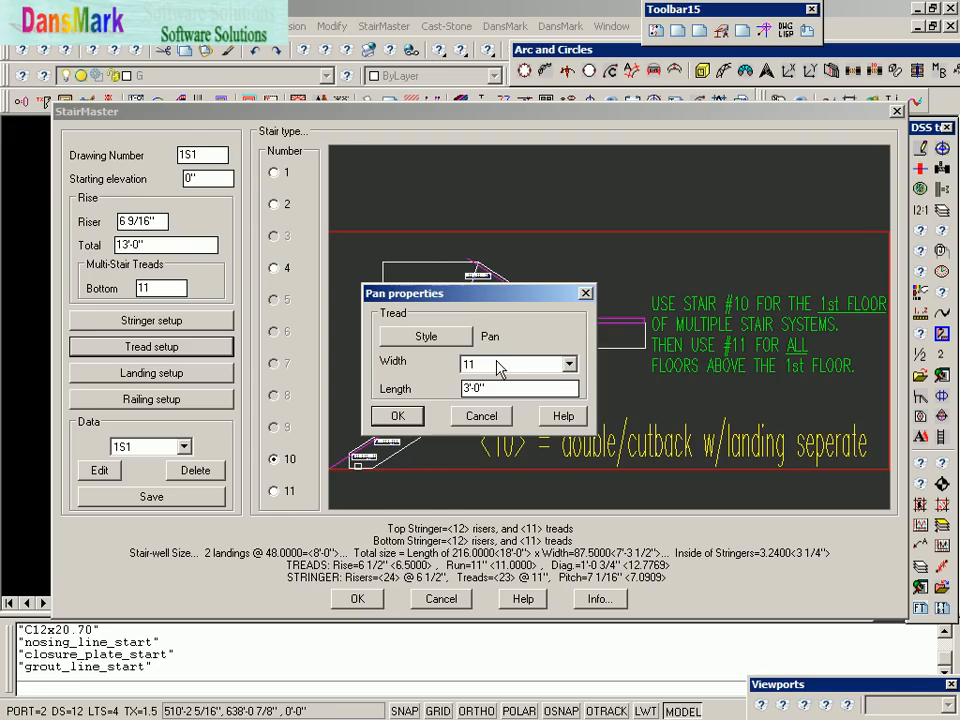
pyautogui.click(568, 364)
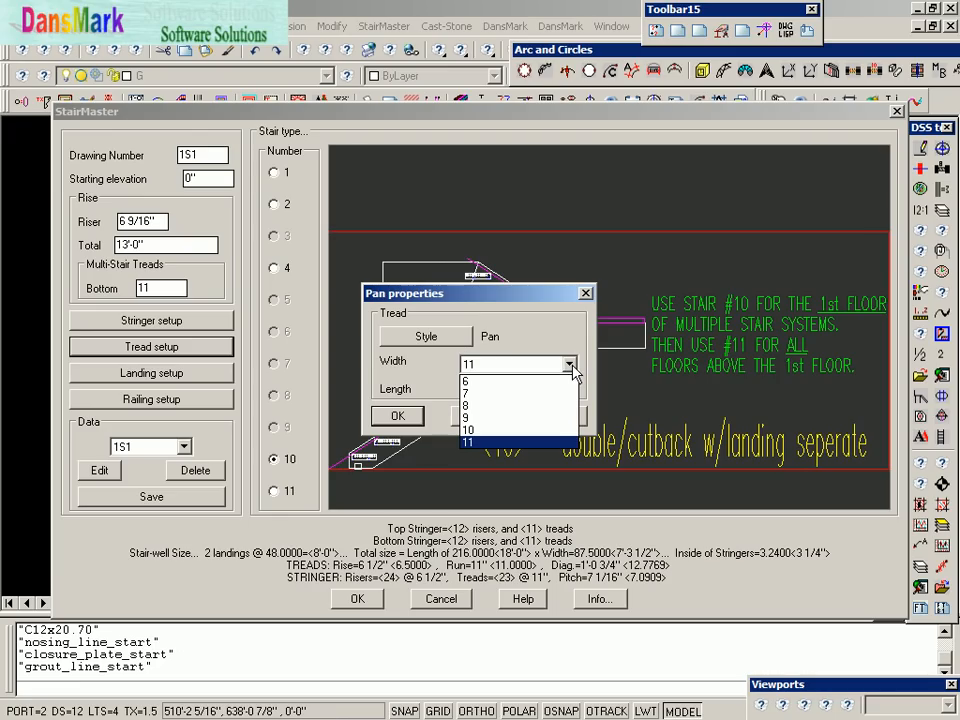
pyautogui.click(572, 367)
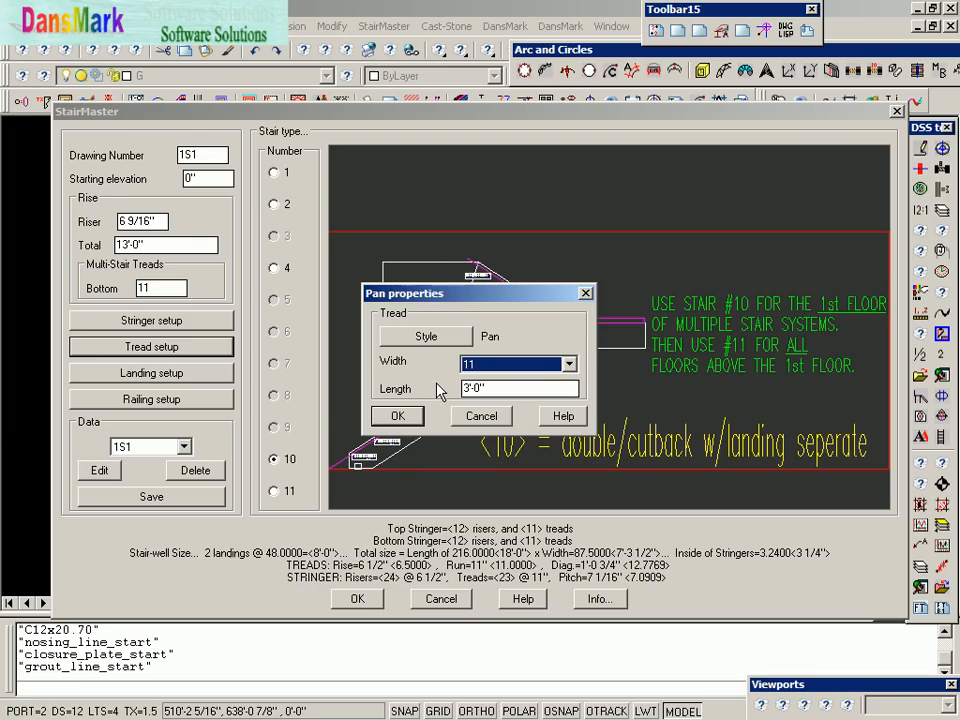
pyautogui.click(427, 337)
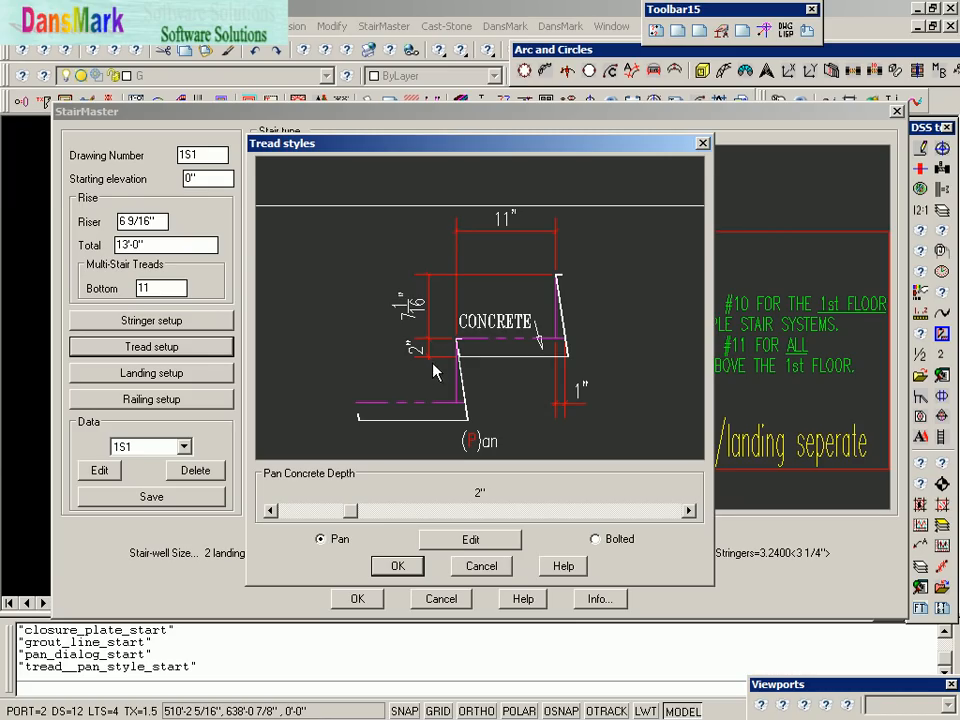
pyautogui.click(594, 539)
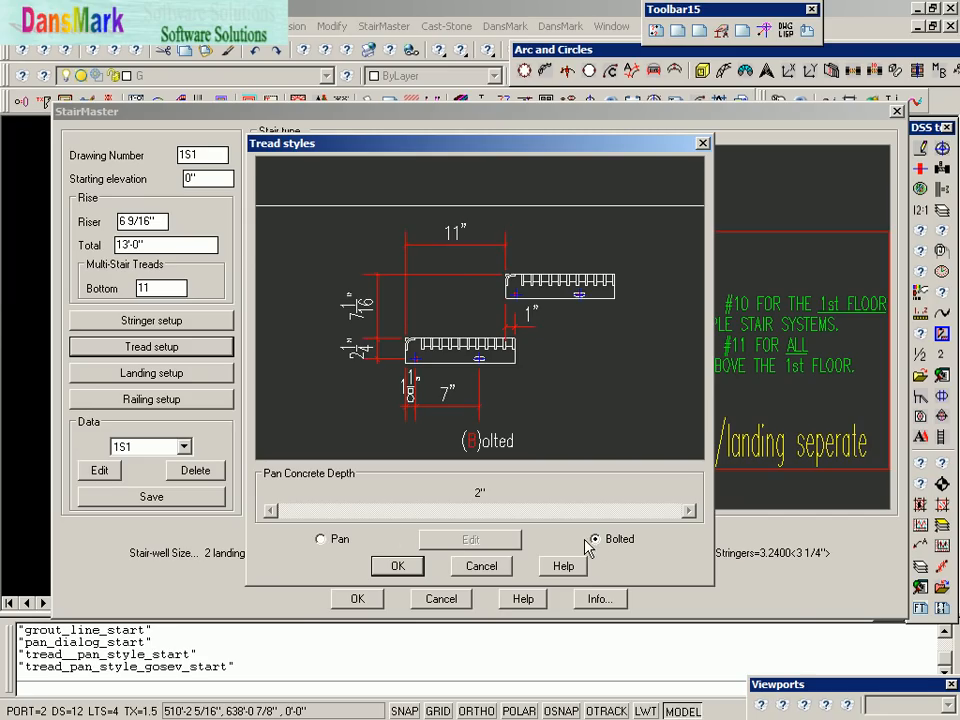
pyautogui.click(322, 541)
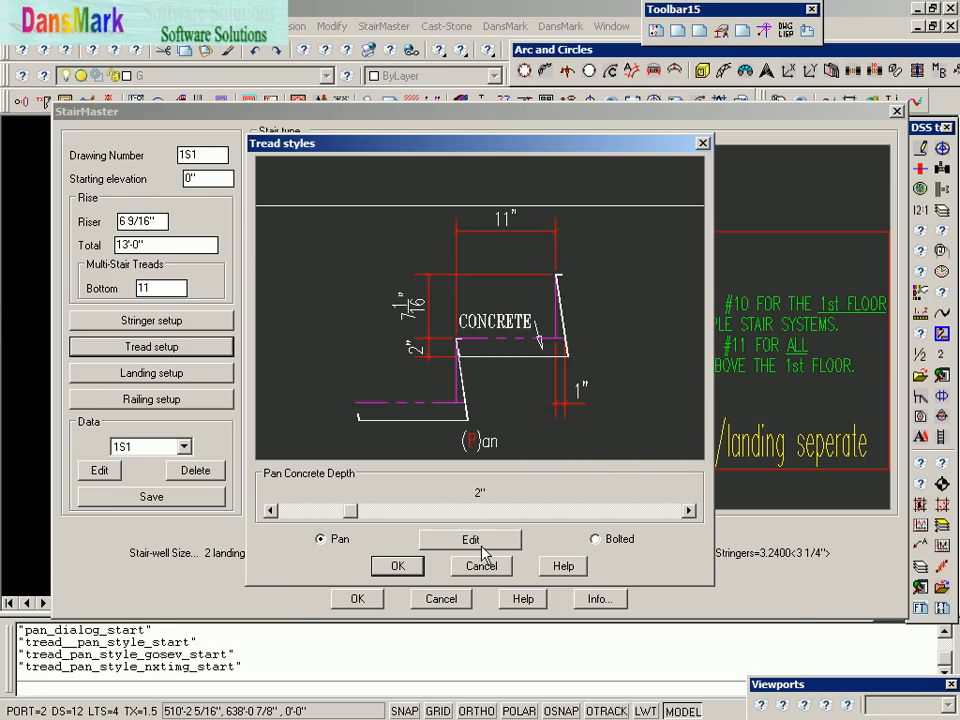
# Examine the pan, angle and edge distance properties in the Pan Designer and accept the existing tread setup
pyautogui.click(481, 545)
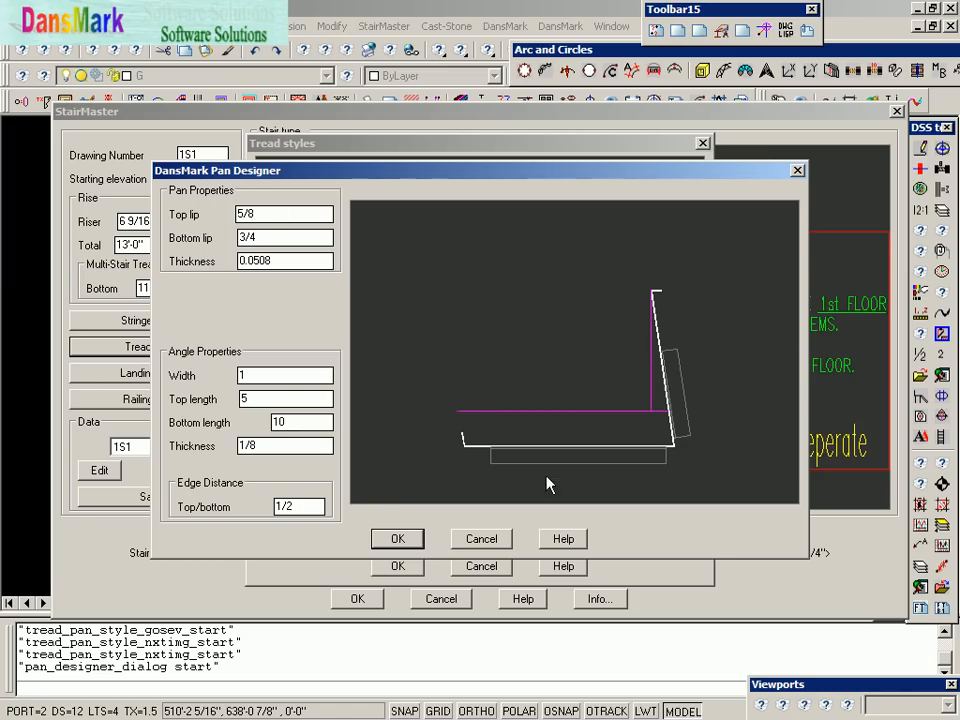
pyautogui.click(395, 540)
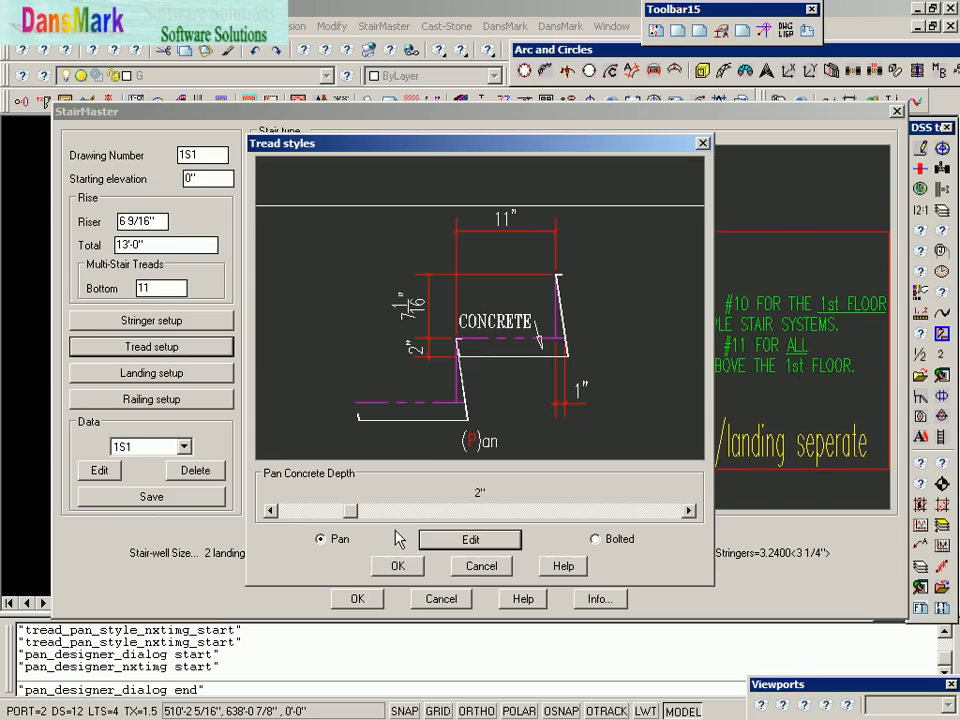
pyautogui.click(397, 566)
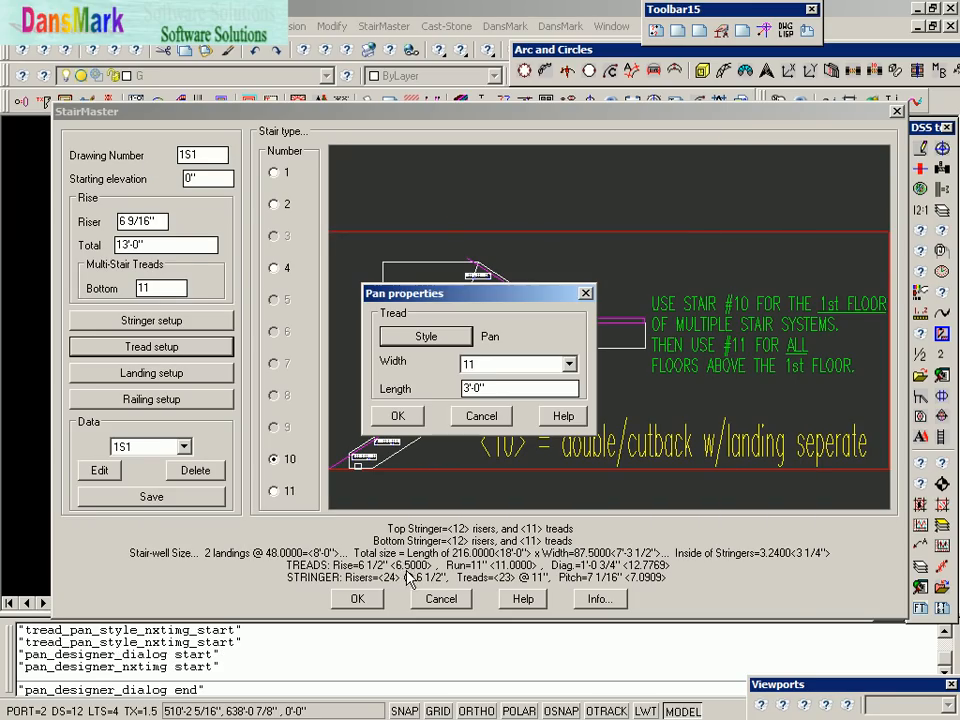
pyautogui.click(400, 417)
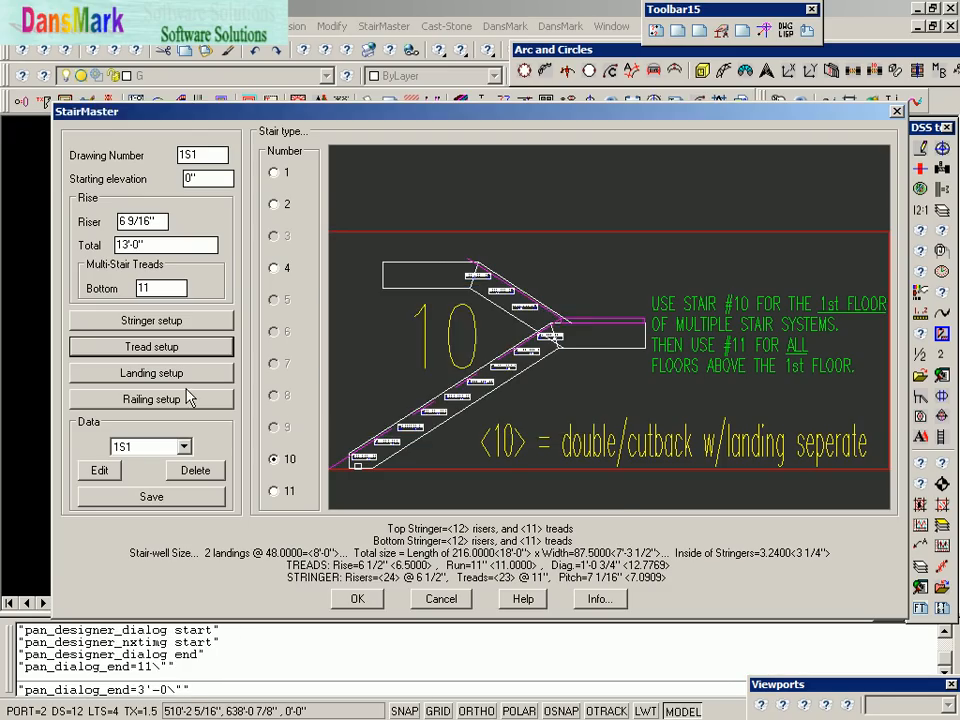
# Review the grate/concrete depth and landing length in the landing setup, accepting the existing values
pyautogui.click(189, 376)
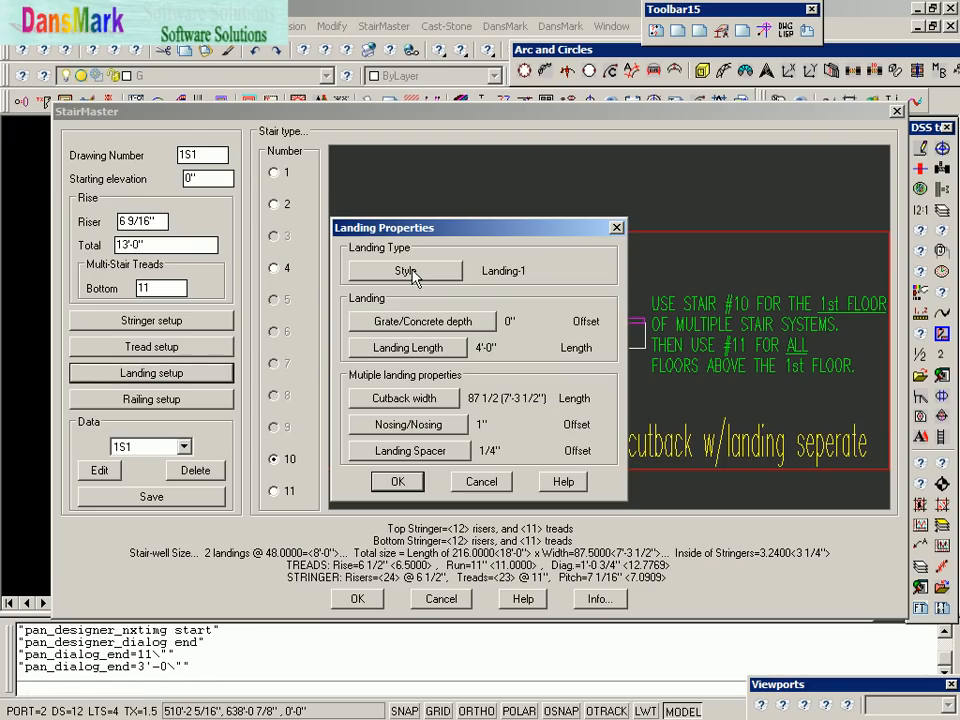
pyautogui.click(416, 271)
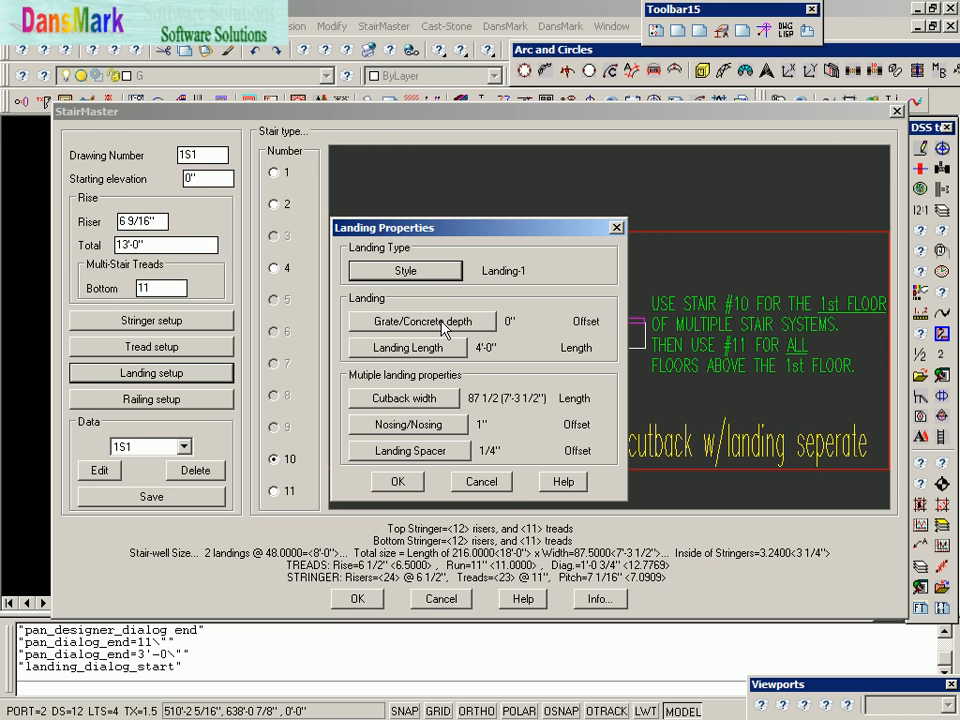
pyautogui.click(444, 330)
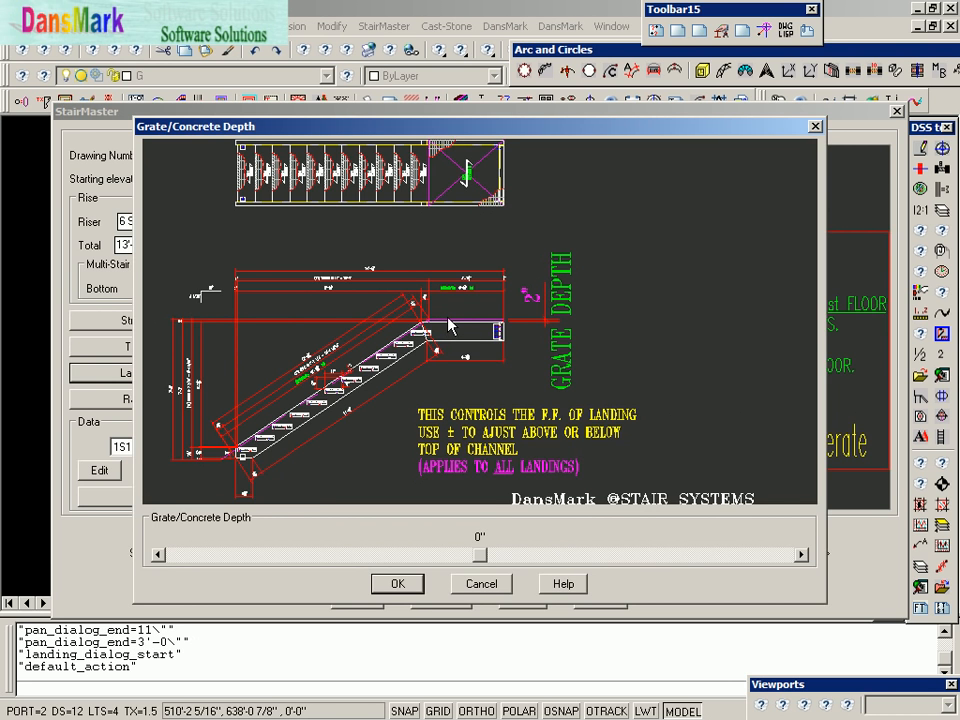
pyautogui.click(400, 584)
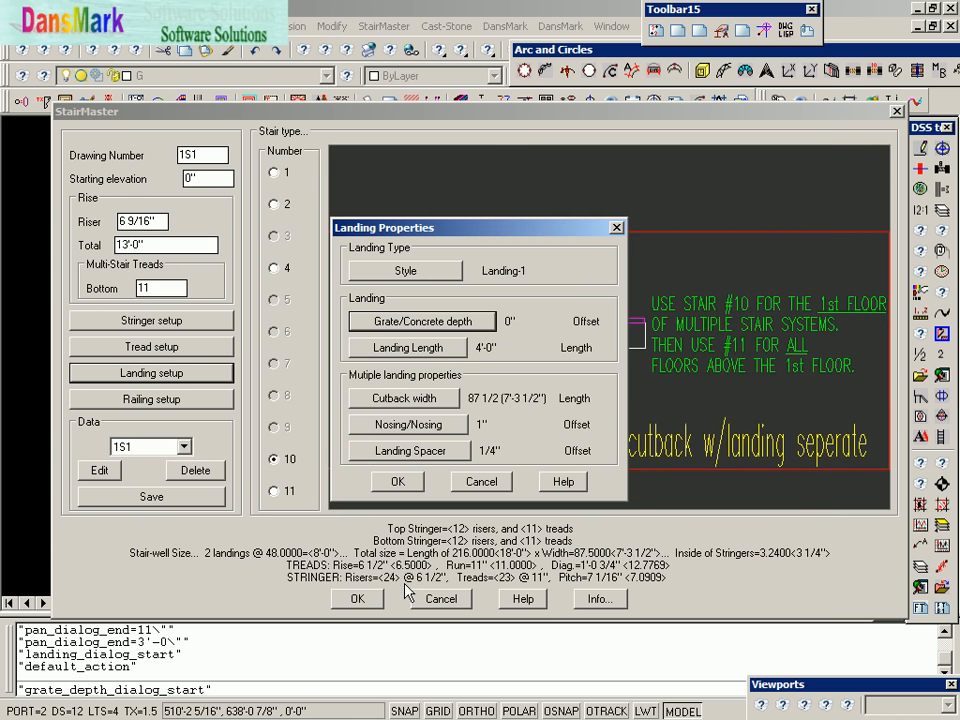
pyautogui.click(432, 356)
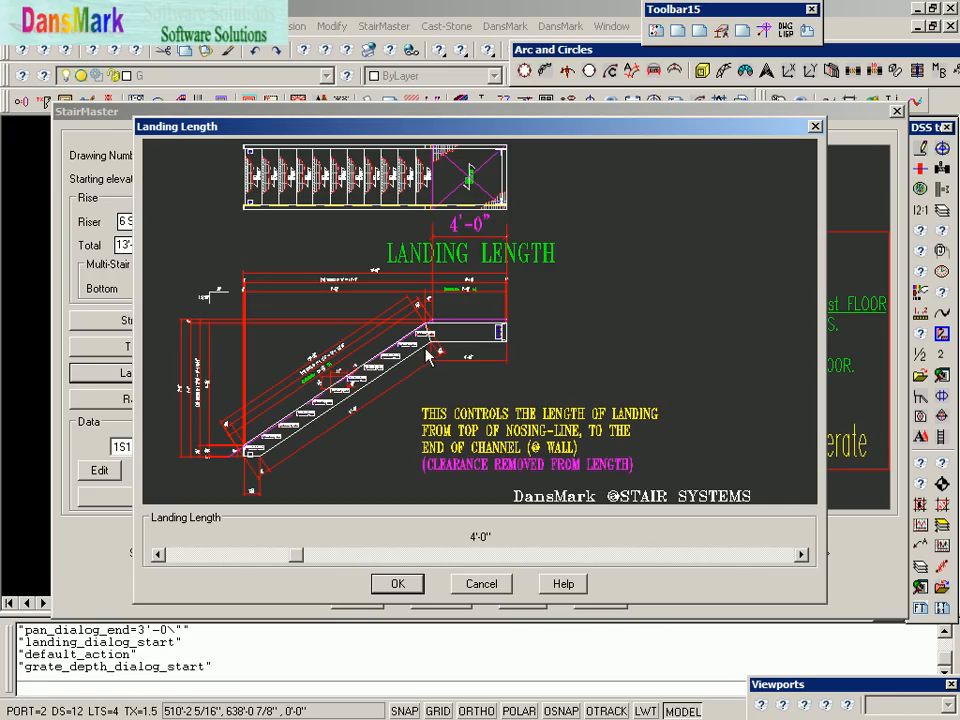
pyautogui.click(399, 589)
pyautogui.click(399, 583)
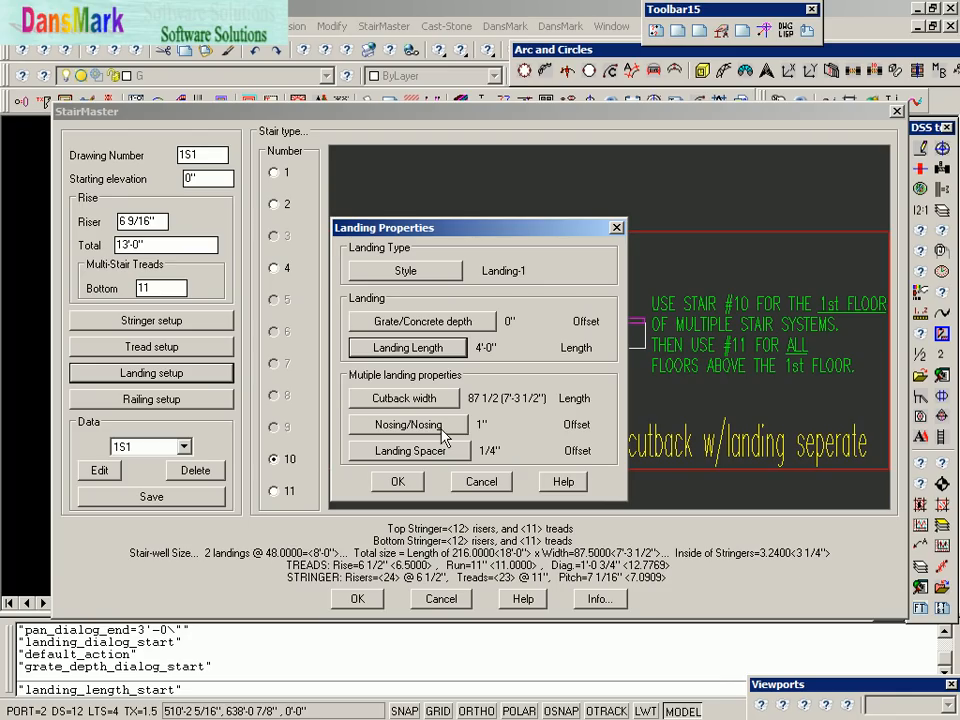
# Try small changes to the multiple stair landing cutback width, between 87 5/16" and 87 9/16"
pyautogui.click(426, 400)
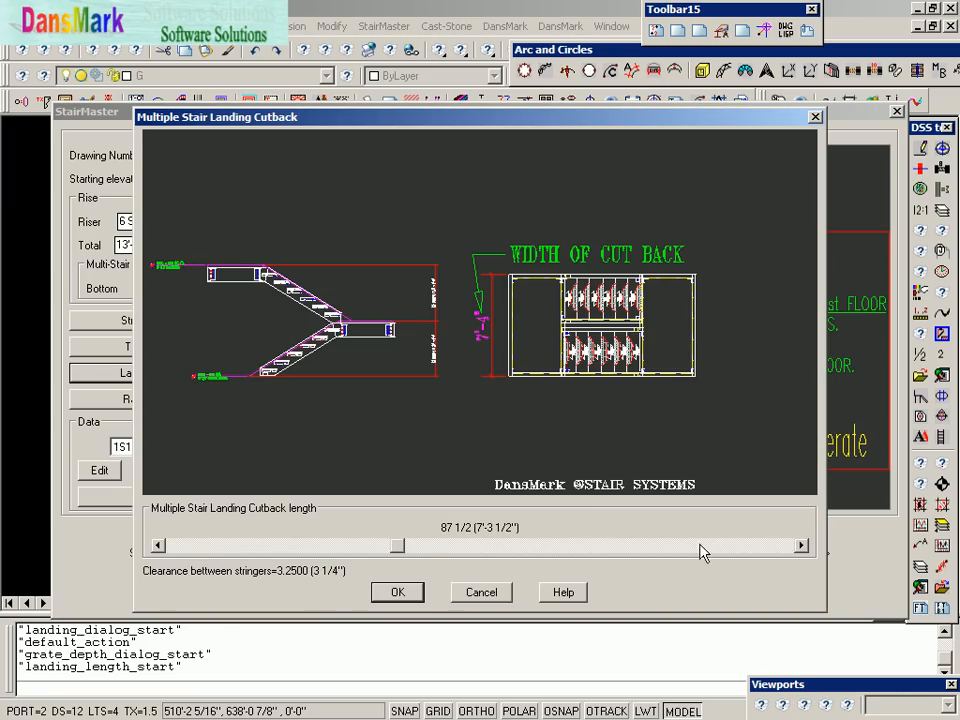
pyautogui.click(802, 546)
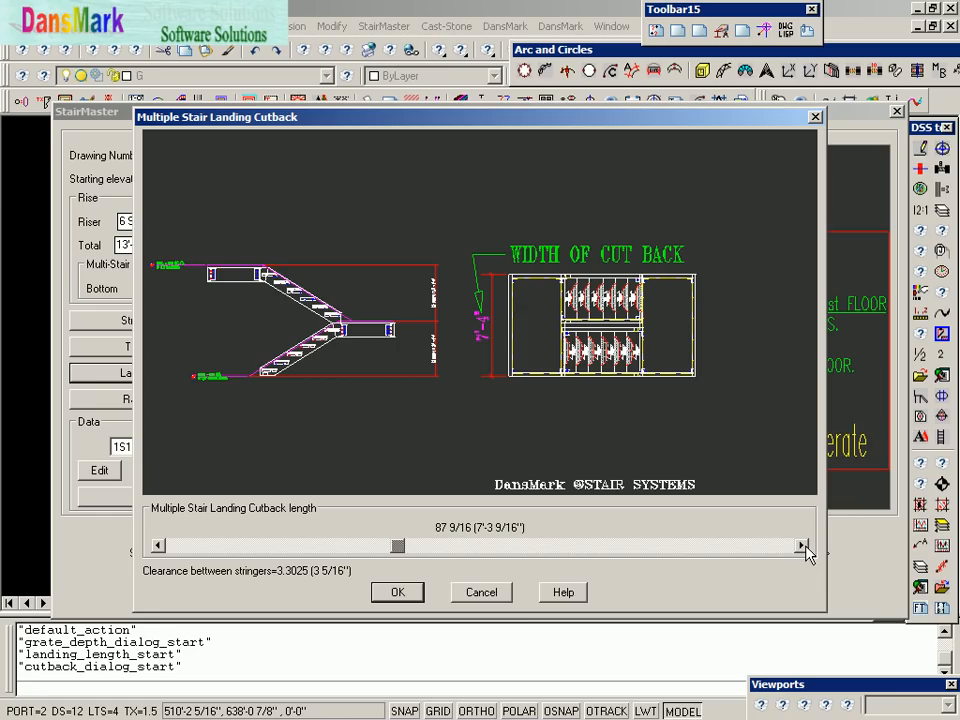
pyautogui.click(157, 546)
pyautogui.click(157, 546)
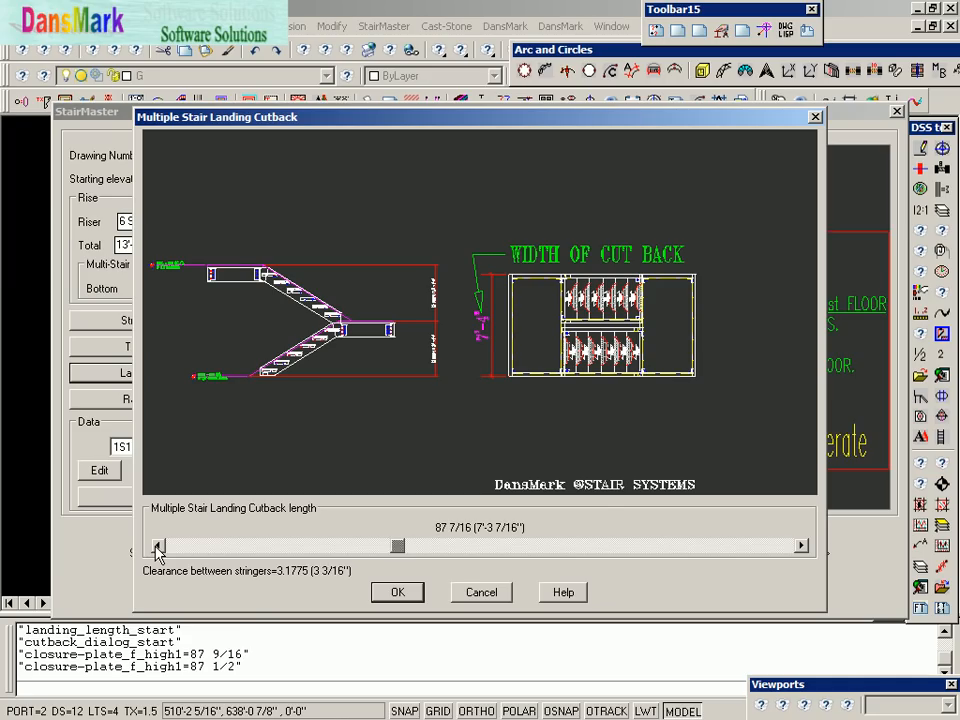
pyautogui.click(157, 546)
pyautogui.click(157, 546)
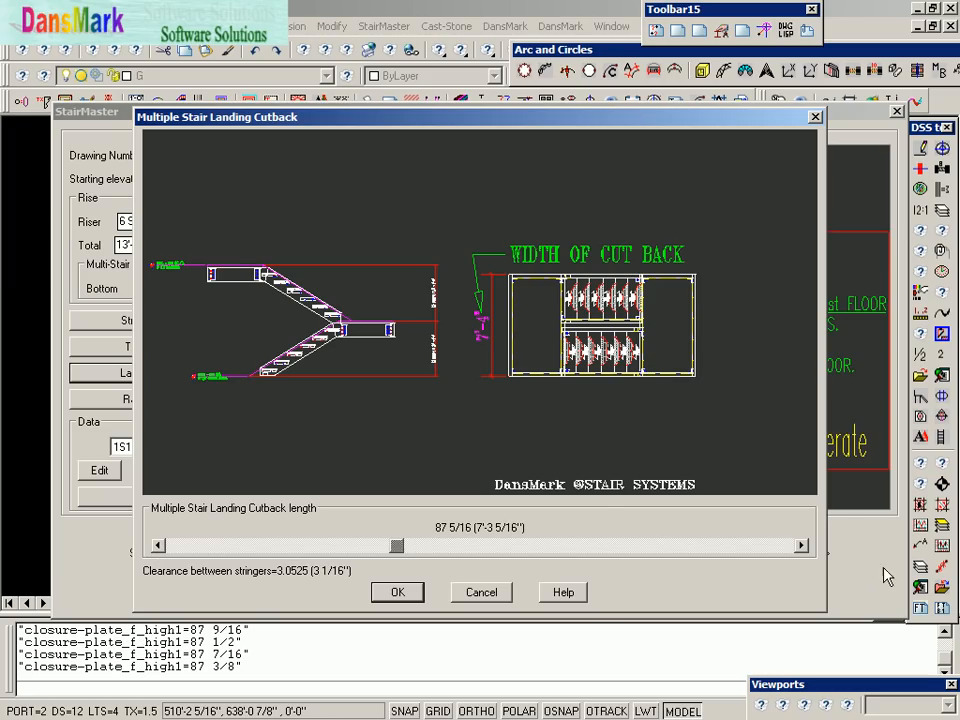
pyautogui.click(802, 546)
pyautogui.click(802, 546)
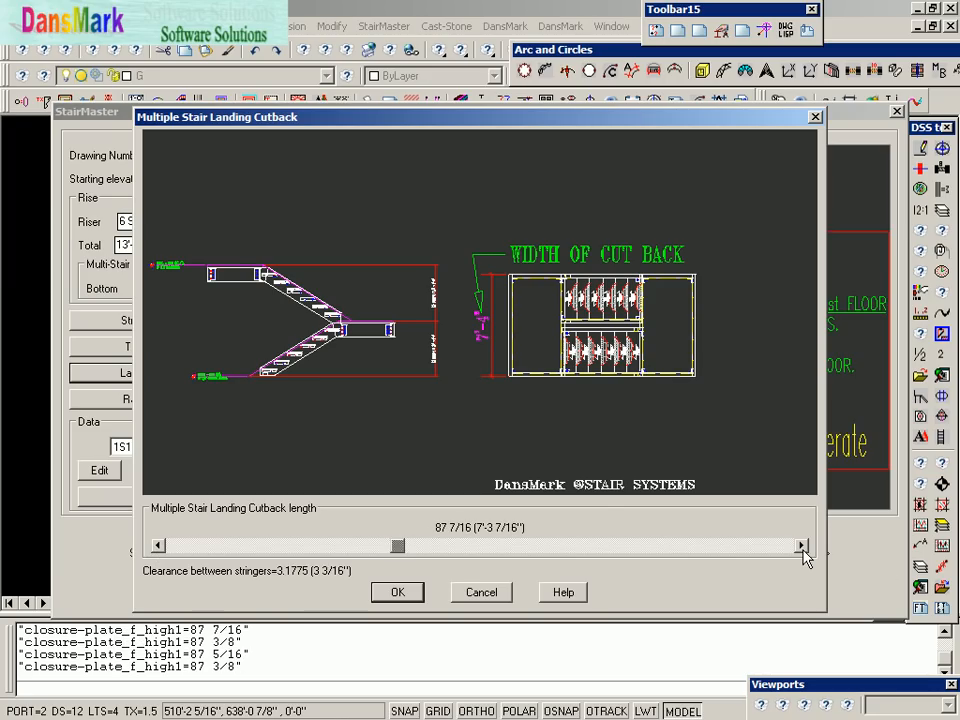
# Try coarse changes to the landing cutback width, up to 99 7/16" and down to 75 7/16"
pyautogui.click(592, 548)
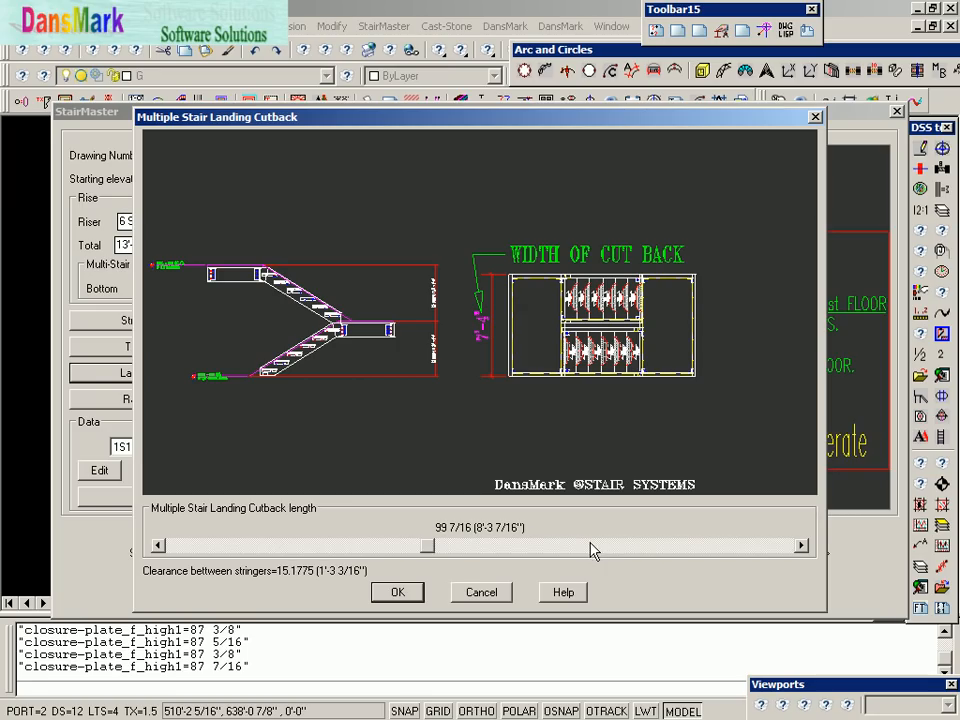
pyautogui.click(269, 547)
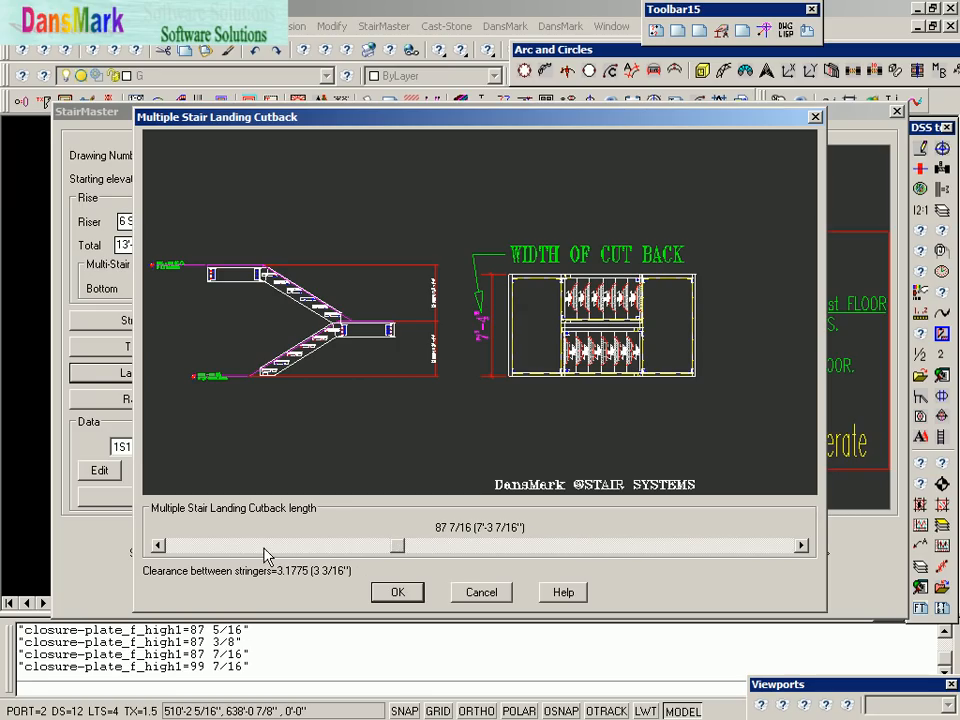
pyautogui.click(267, 548)
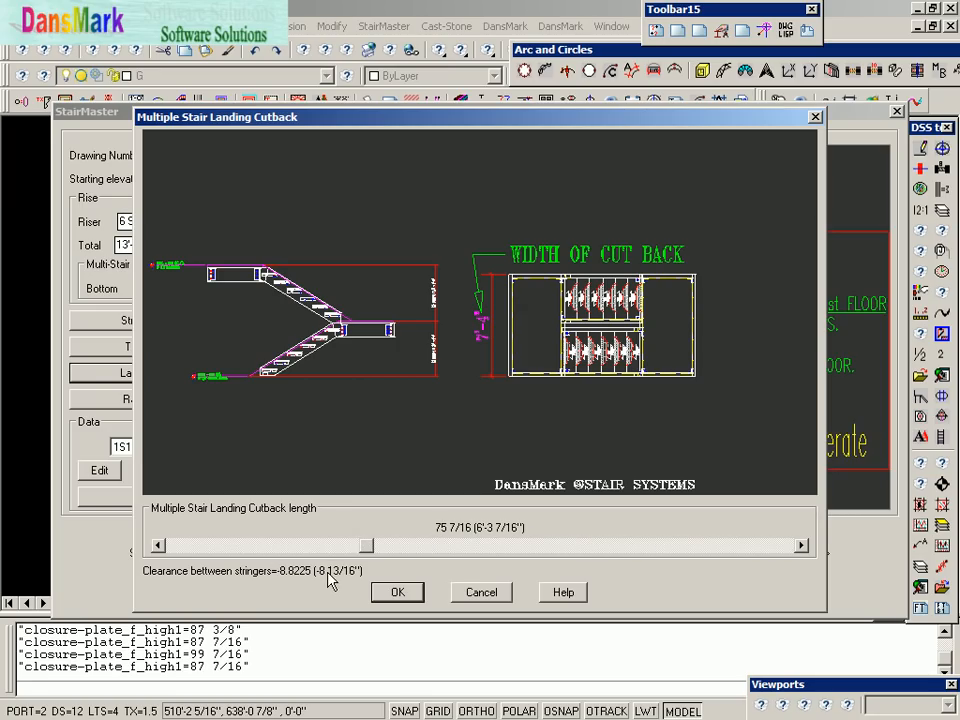
pyautogui.click(681, 545)
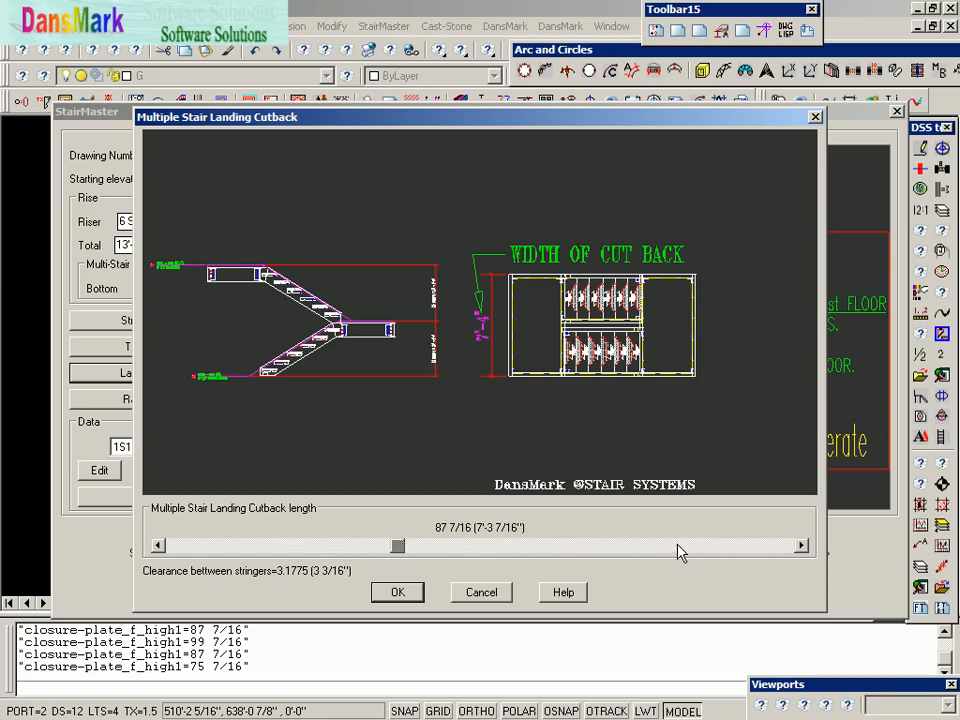
# Set the multiple stair landing cutback width to 87 1/2" (7'-3 1/2") and accept it
pyautogui.click(159, 545)
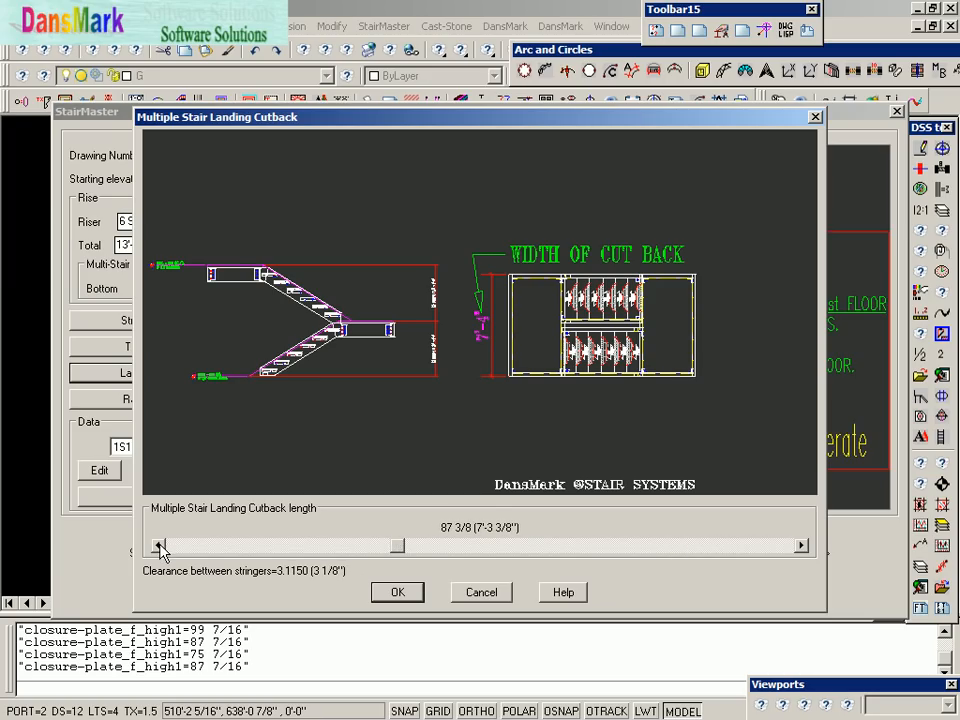
pyautogui.click(800, 545)
pyautogui.click(800, 545)
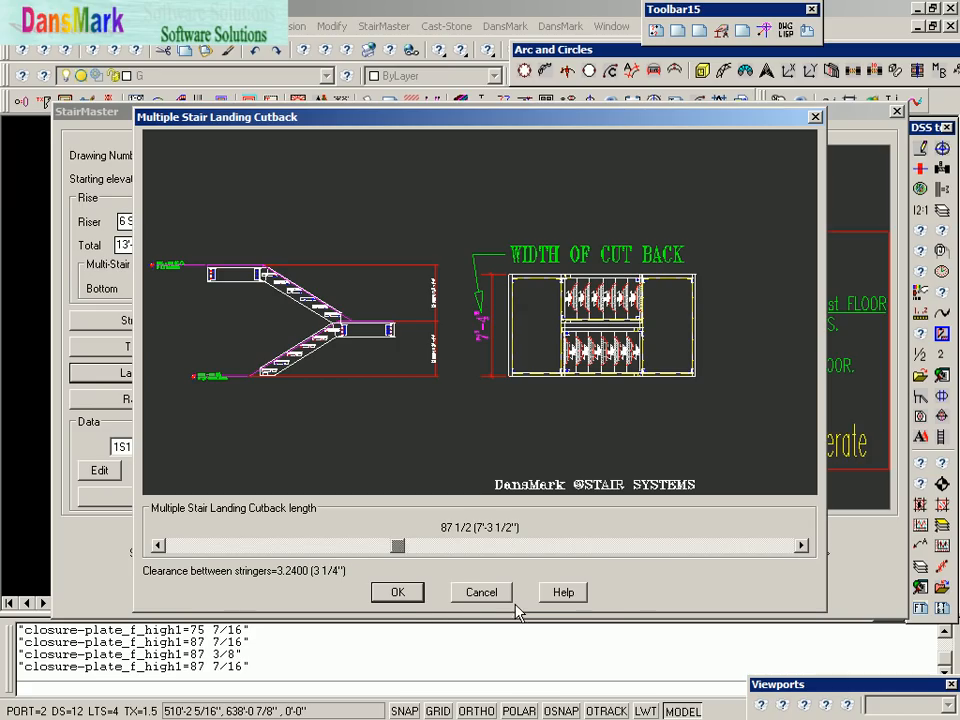
pyautogui.click(395, 598)
pyautogui.click(407, 596)
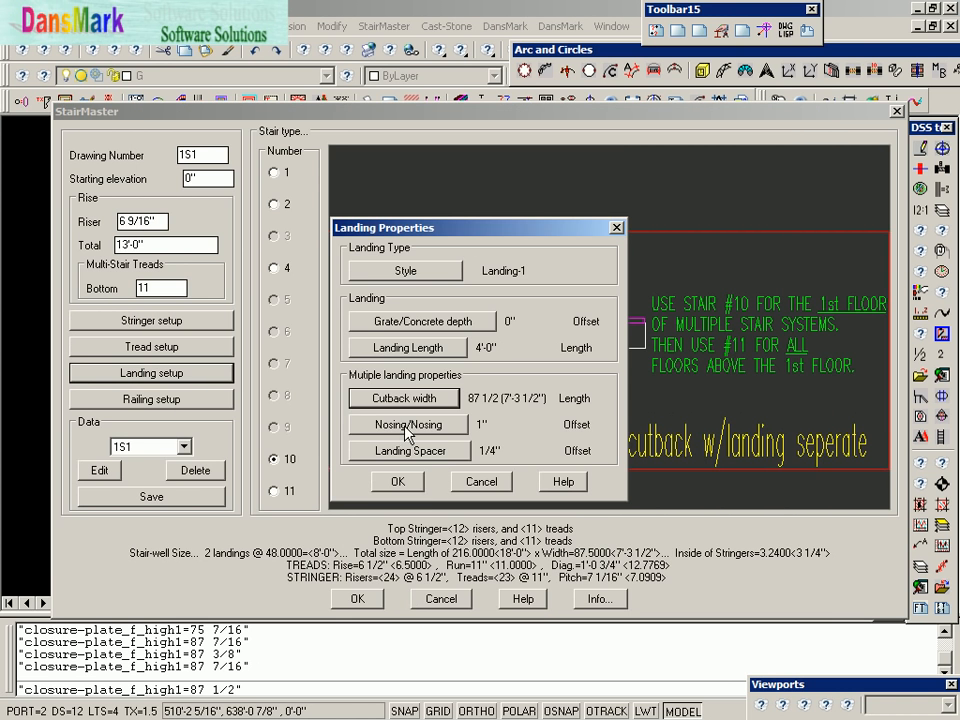
# Review the nosing-to-nosing distance and the landing clearance at the wall, accepting the existing values and the landing setup
pyautogui.click(407, 428)
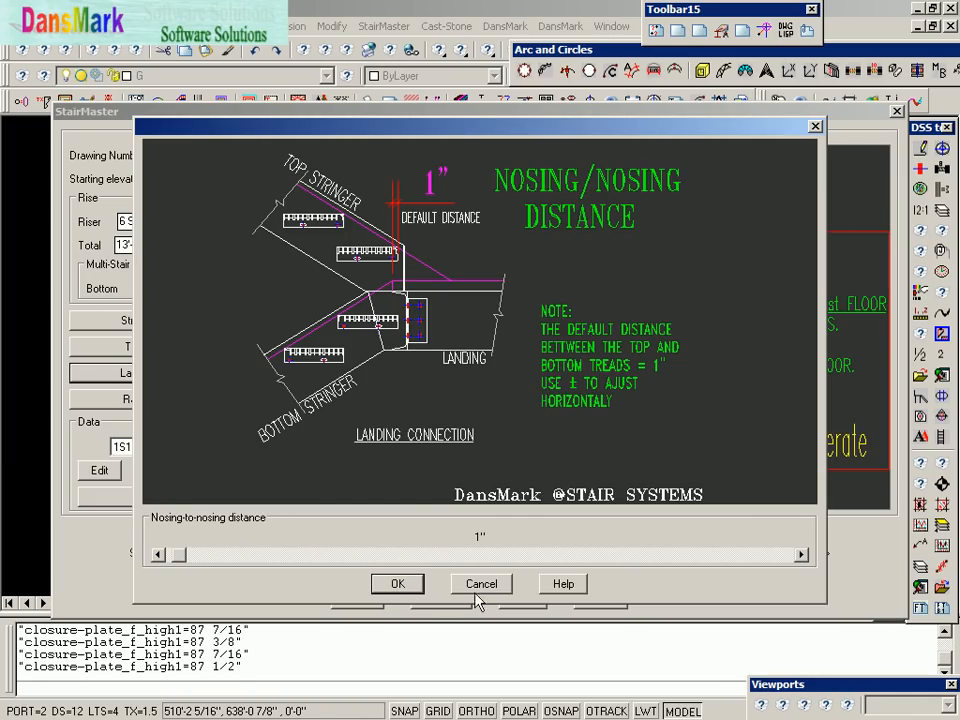
pyautogui.click(409, 586)
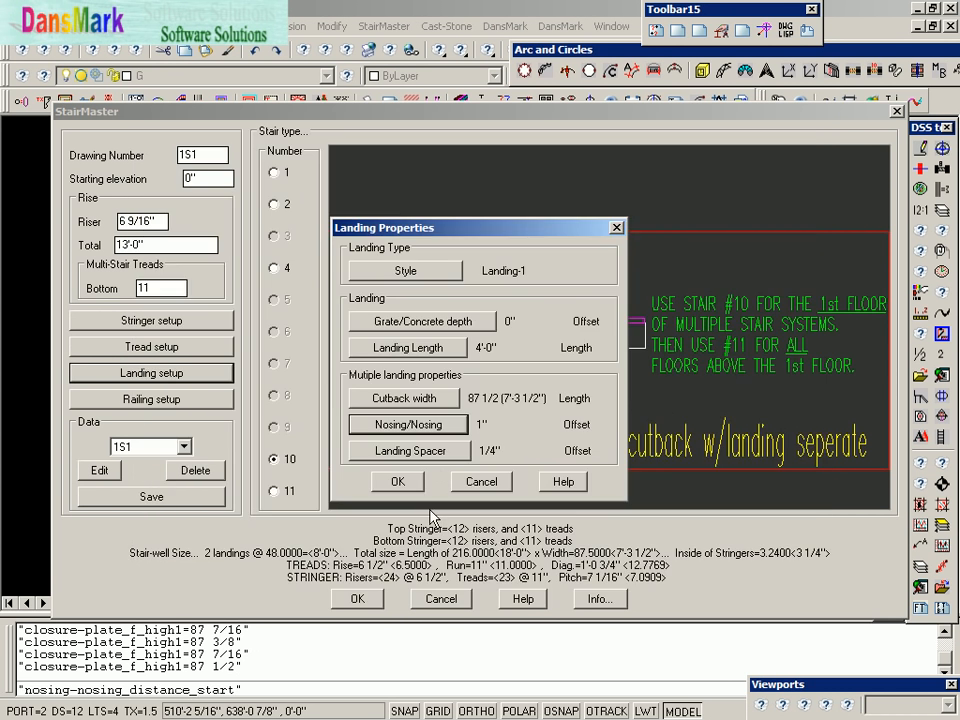
pyautogui.click(423, 455)
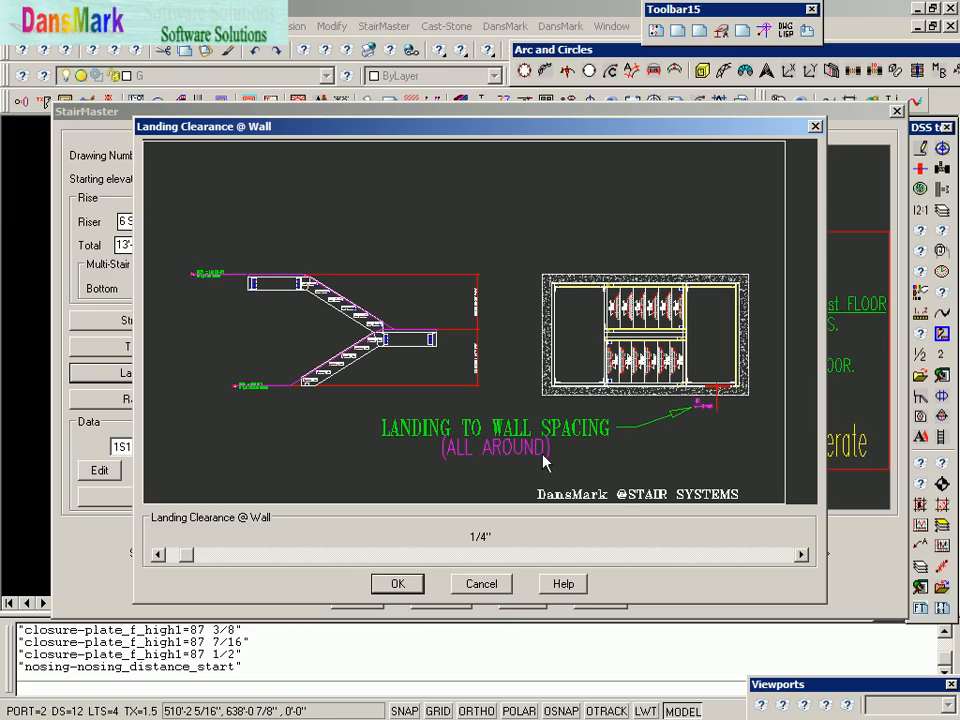
pyautogui.click(394, 583)
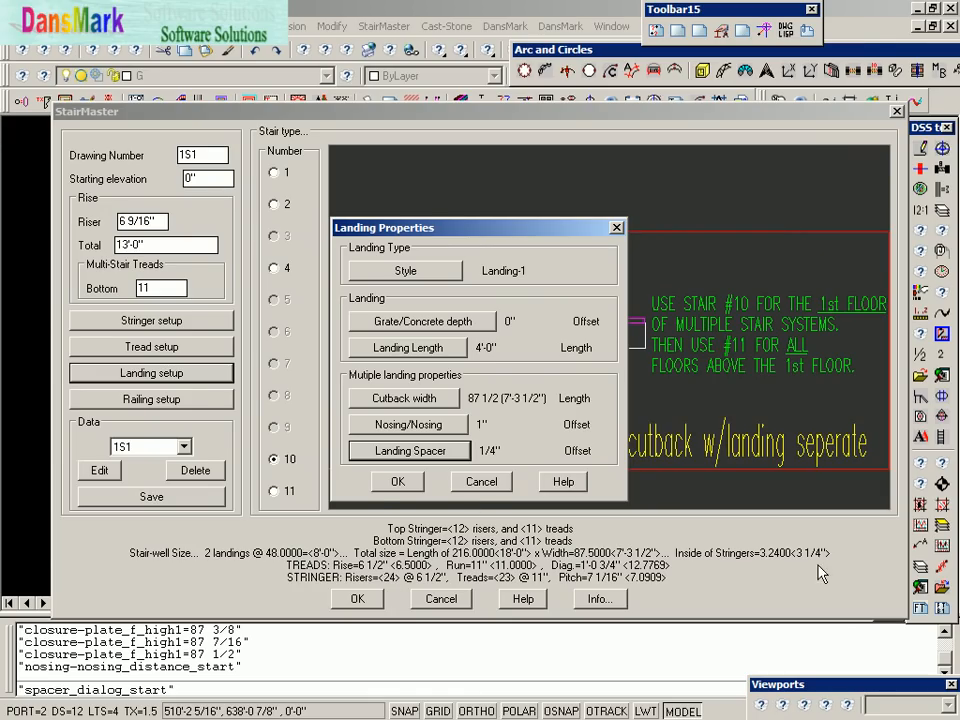
pyautogui.click(397, 482)
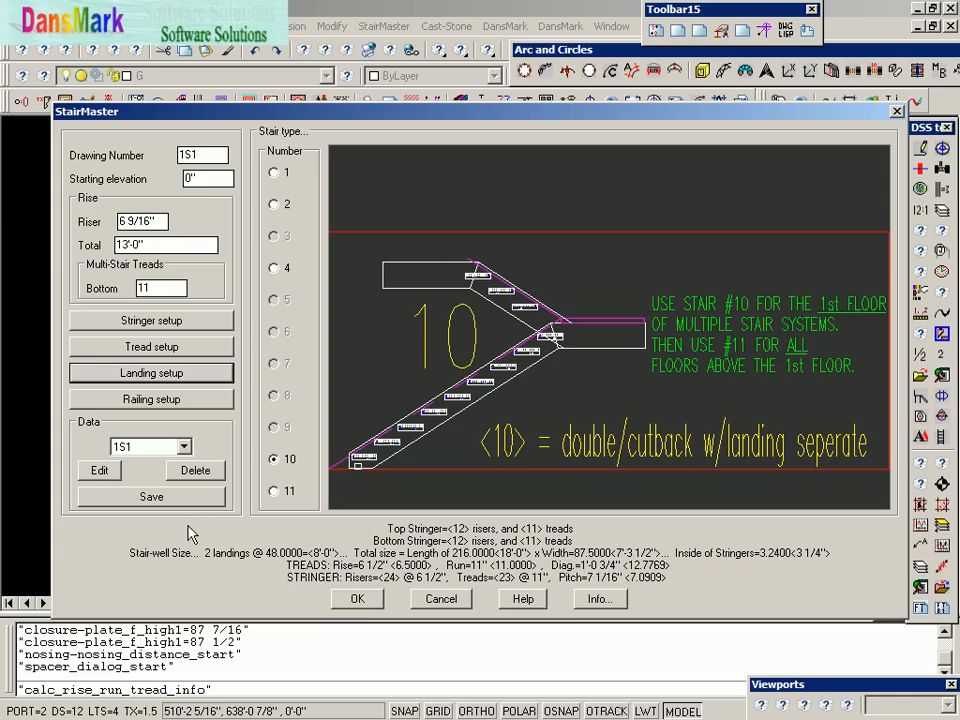
# Accept the StairMaster setup to generate the stair, draw the first stair detail and keep drawing number 1S1
pyautogui.click(359, 599)
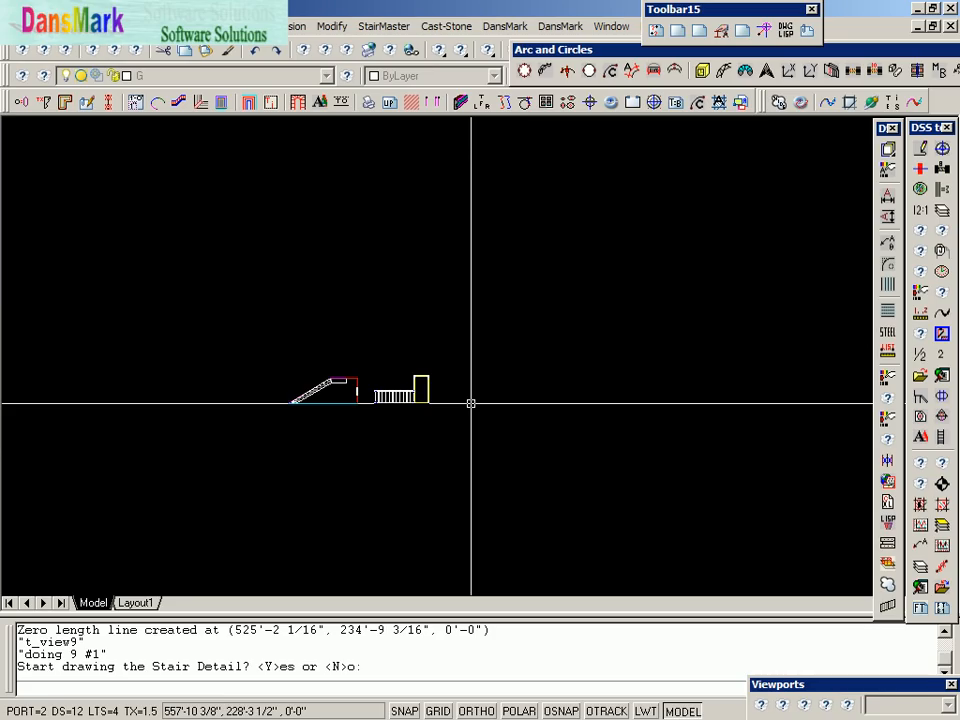
pyautogui.write('Y')
pyautogui.press('Return')
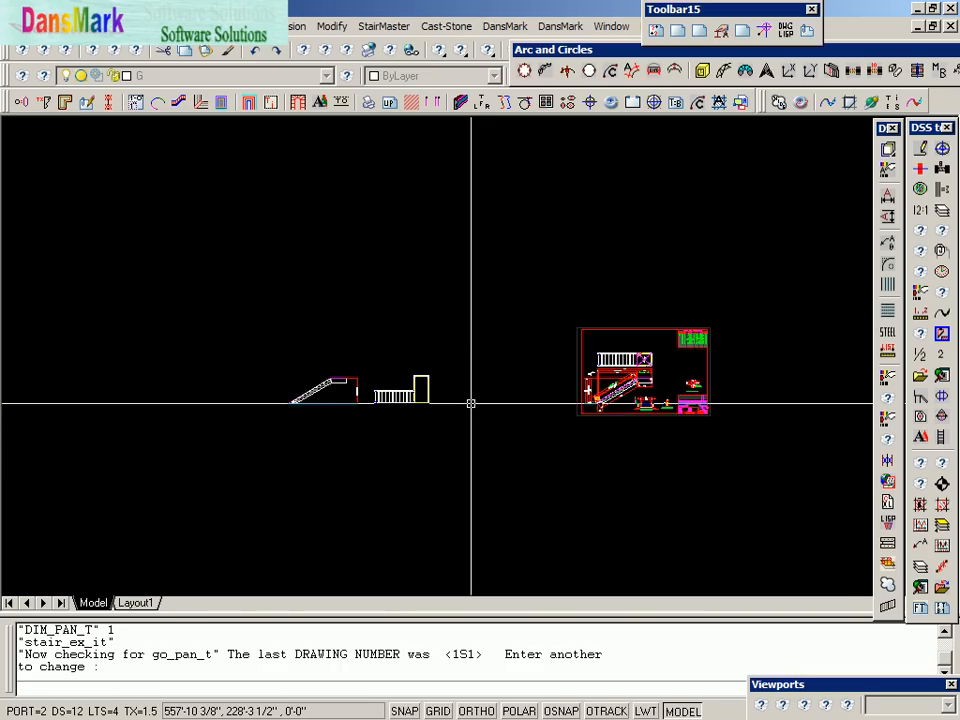
pyautogui.press('Return')
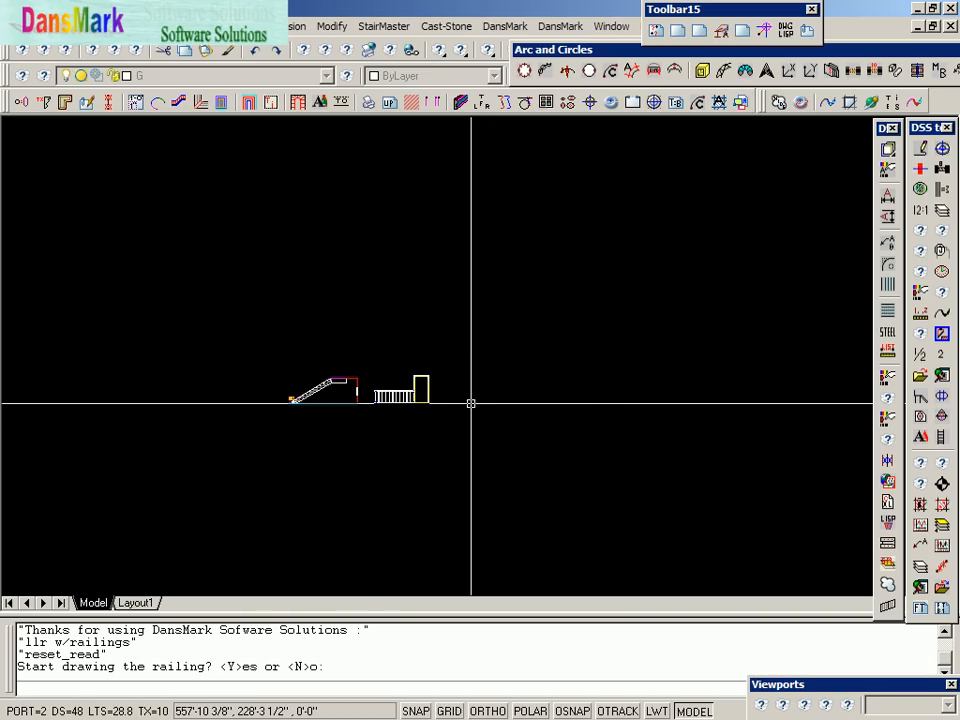
# Decline drawing the railing, draw the second stair detail and change the drawing number to 1S2
pyautogui.write('N')
pyautogui.press('Return')
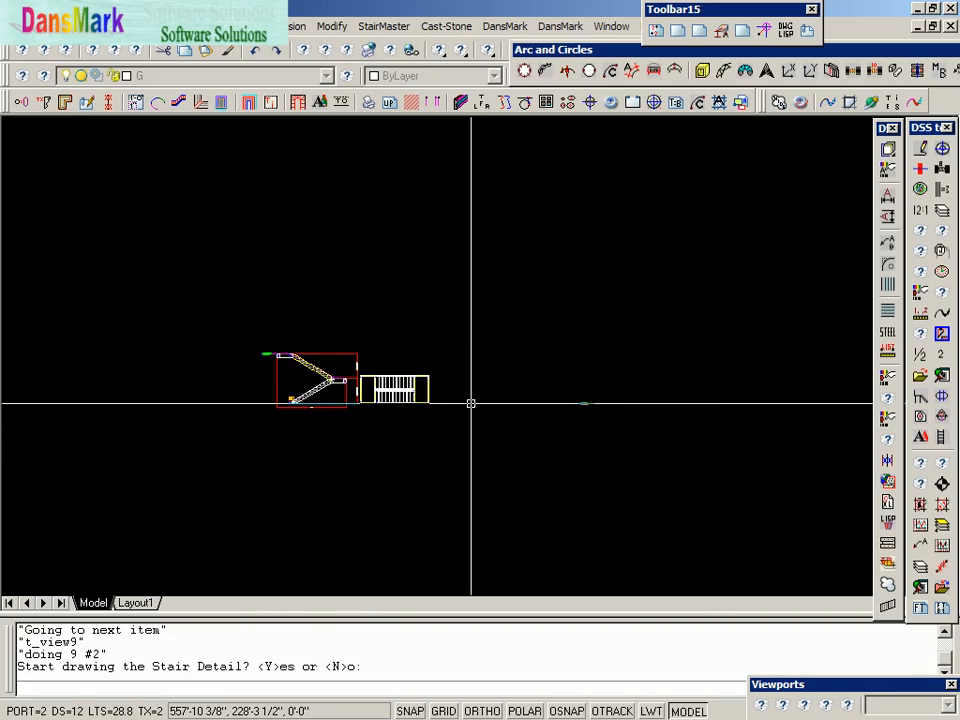
pyautogui.press('Return')
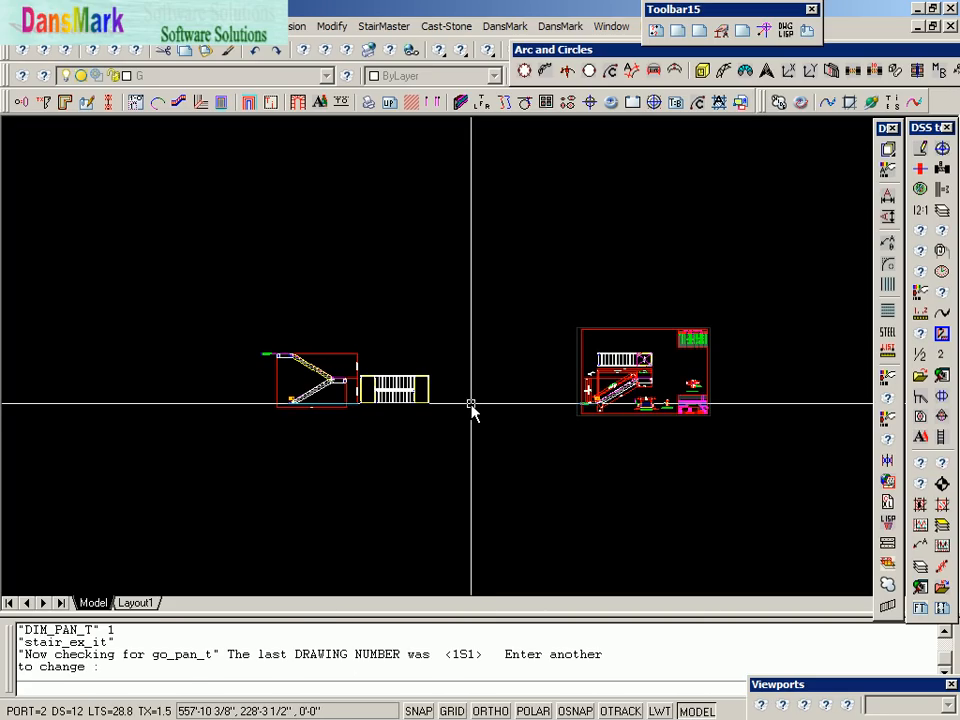
pyautogui.write('1S')
pyautogui.press('Return')
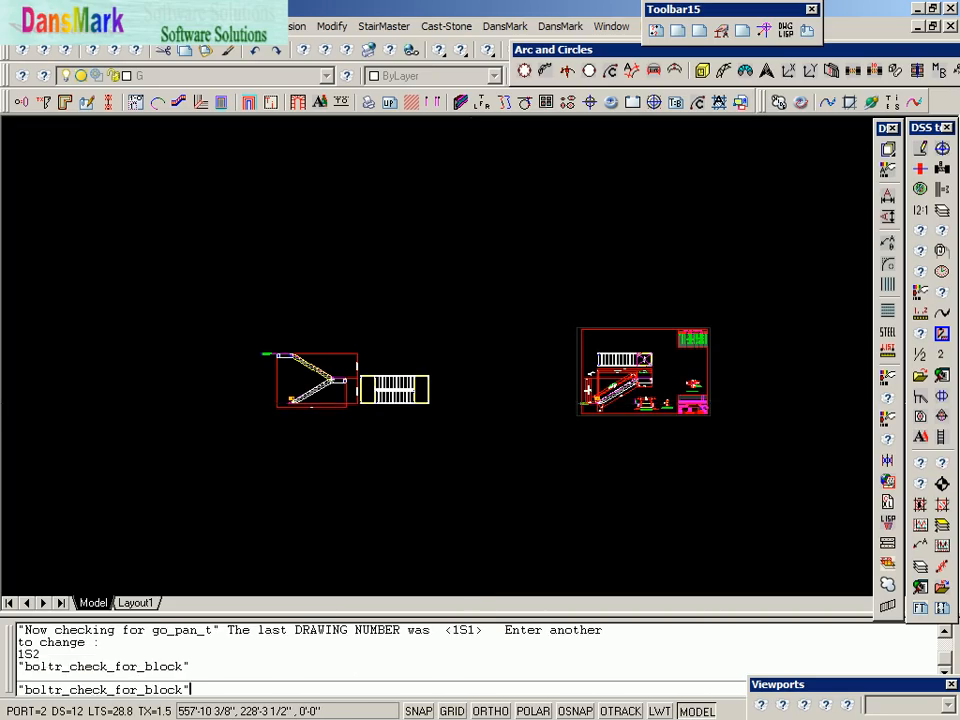
# Skip the railing again, draw the next stair detail and change the drawing number to 1S3
pyautogui.write('N')
pyautogui.press('Return')
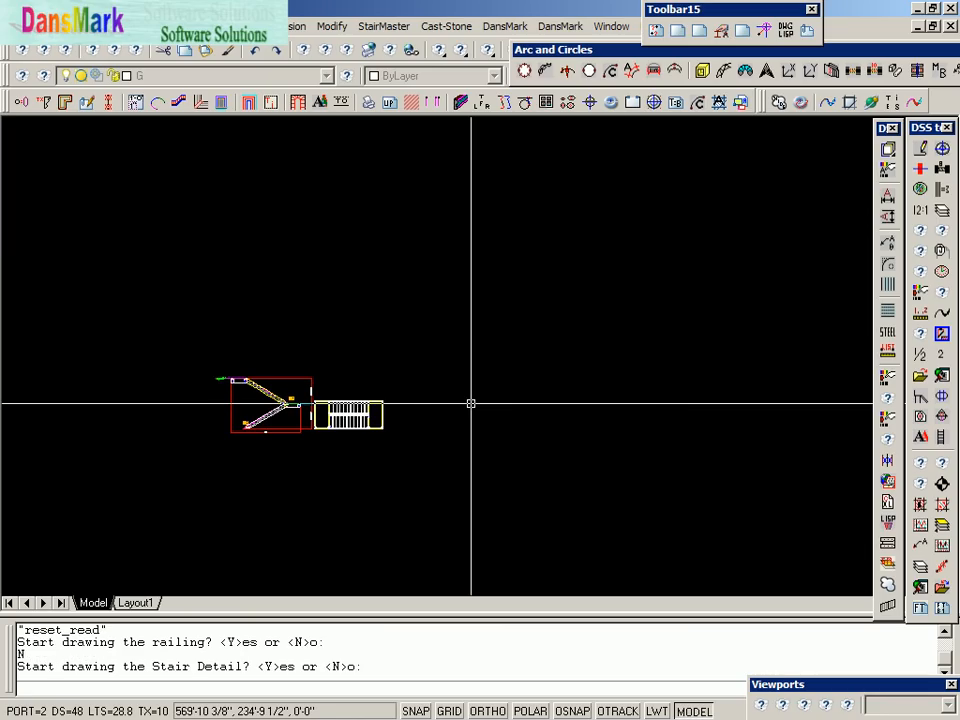
pyautogui.write('Y')
pyautogui.press('Return')
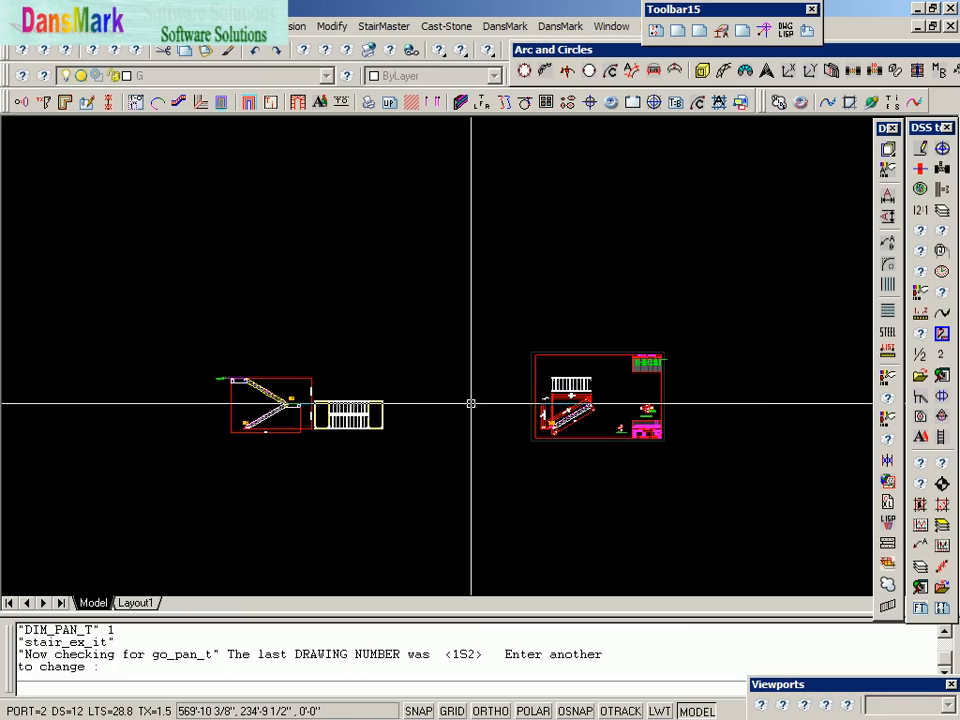
pyautogui.write('1S3')
pyautogui.press('Return')
# Draw the following stair detail and change the drawing number to 1S4
pyautogui.write('Y')
pyautogui.press('Return')
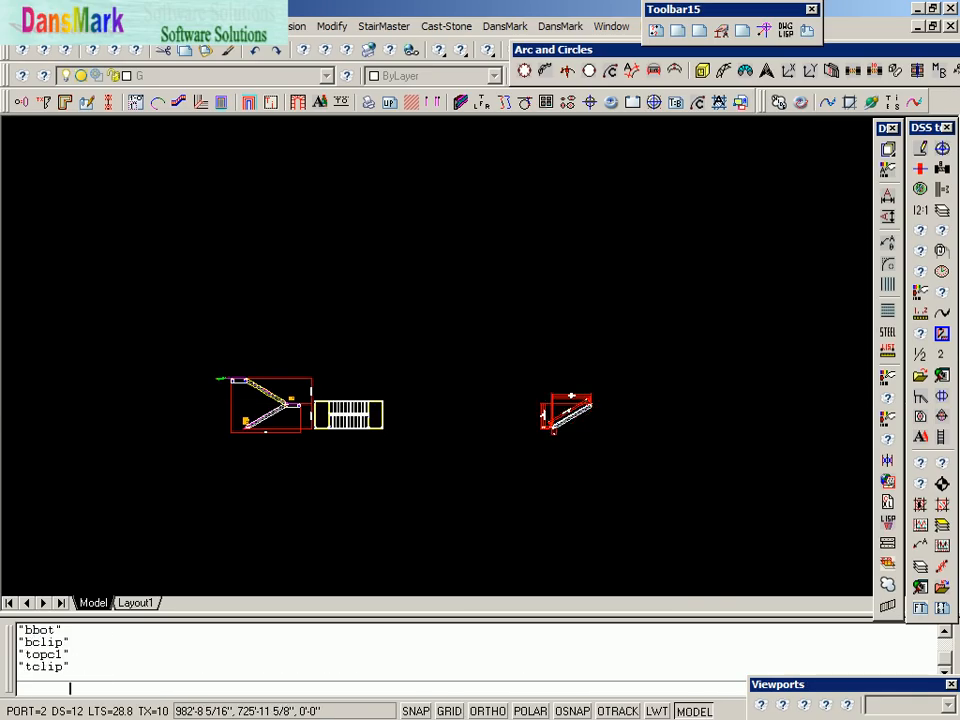
pyautogui.write('1')
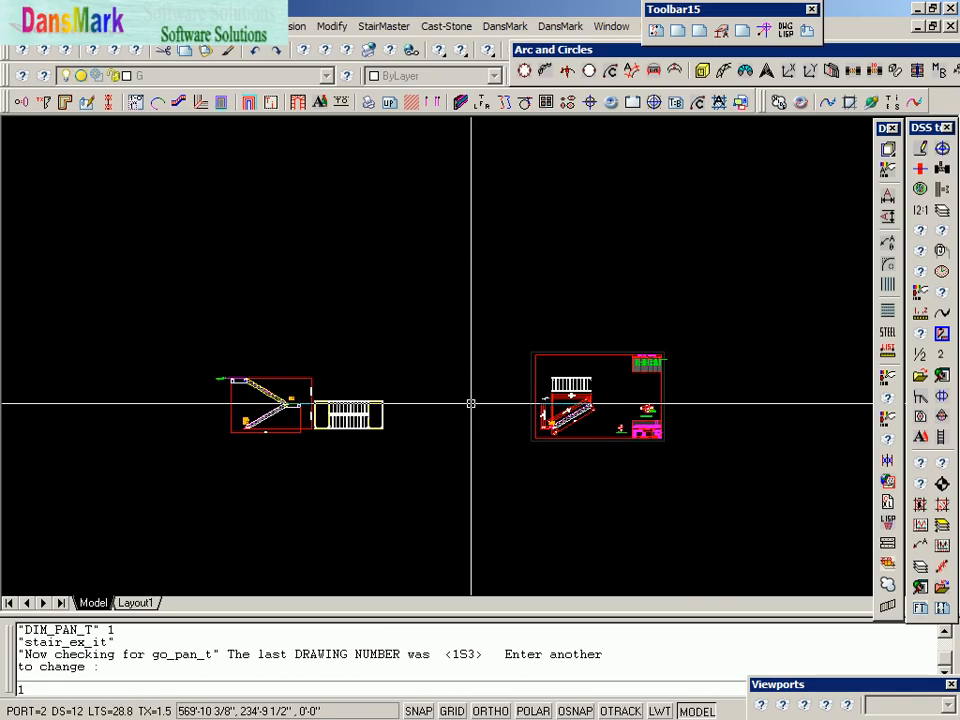
pyautogui.write('4')
pyautogui.press('BackSpace')
pyautogui.write('S4')
pyautogui.press('Return')
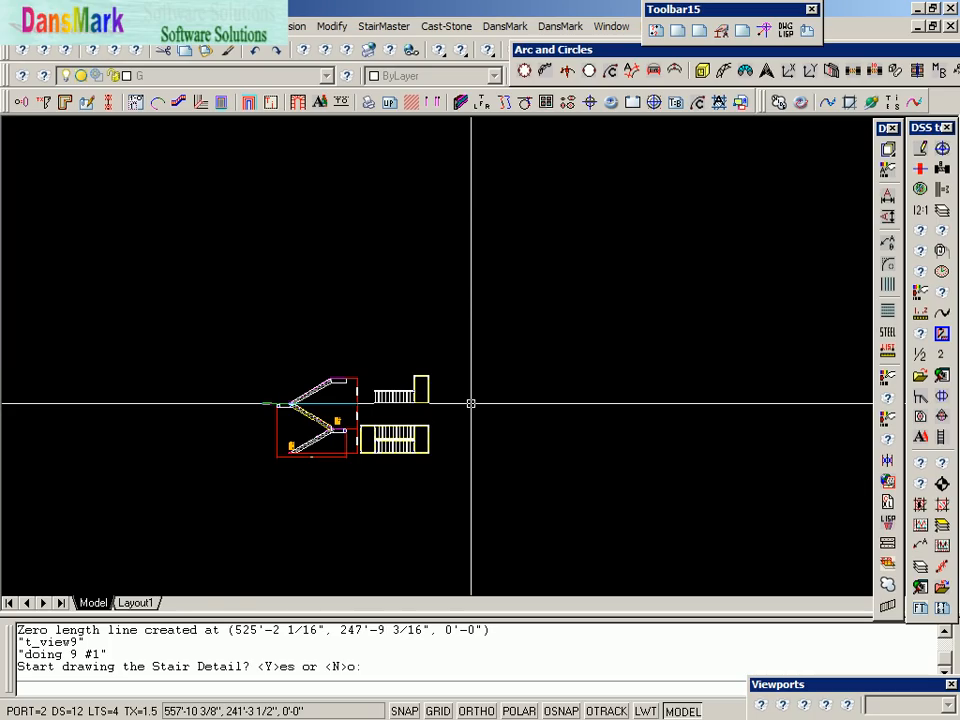
# Draw the detail for the upper floor's first flight and change the drawing number to 1S5
pyautogui.write('Y')
pyautogui.press('Return')
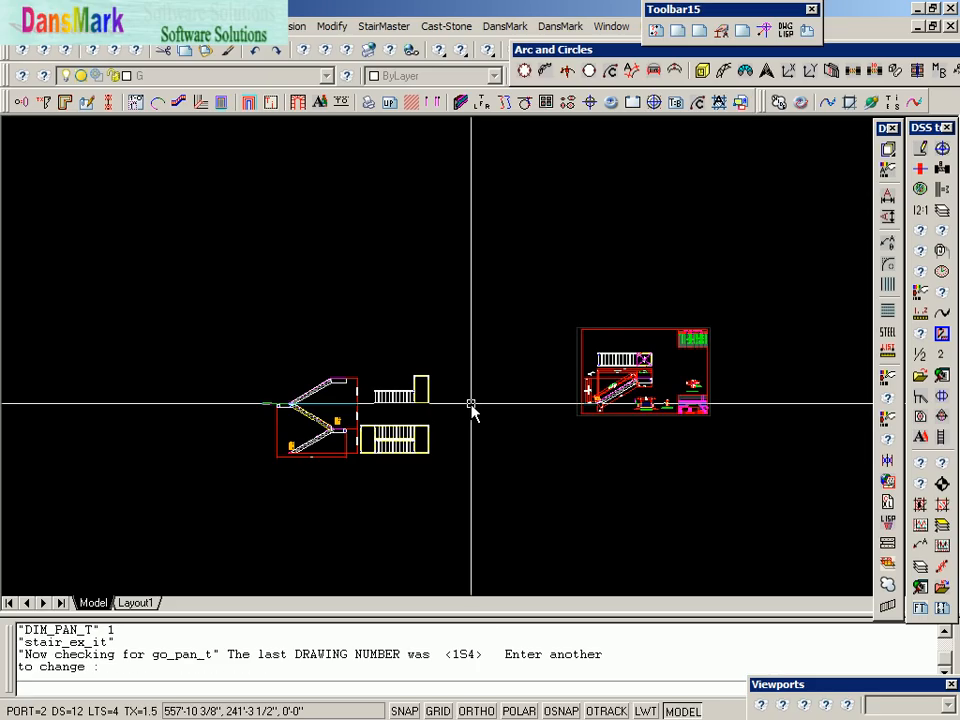
pyautogui.write('1S5')
pyautogui.press('Return')
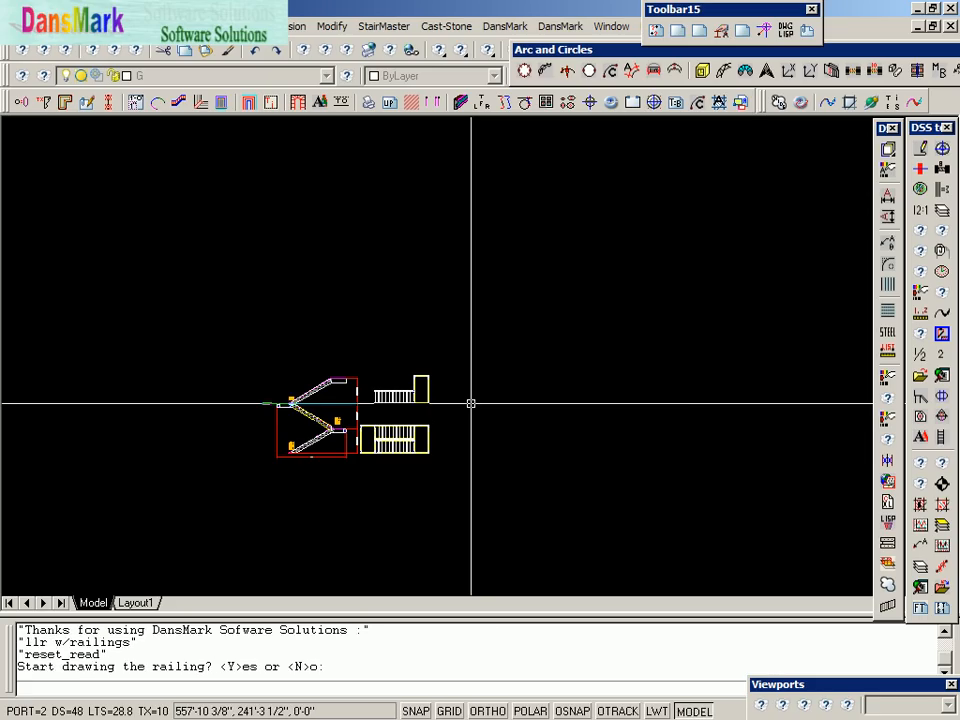
# Answer the railing prompt, draw the detail for the upper floor's second flight and change the drawing number to 1S6
pyautogui.write('Y')
pyautogui.press('Return')
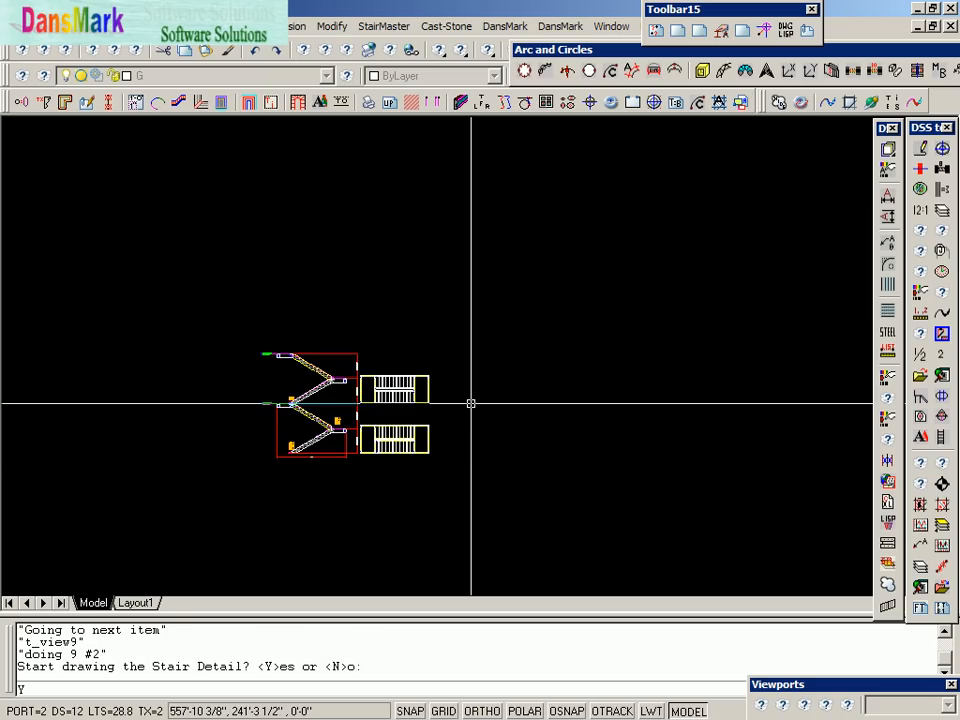
pyautogui.write('Y')
pyautogui.press('Return')
pyautogui.write('1S6')
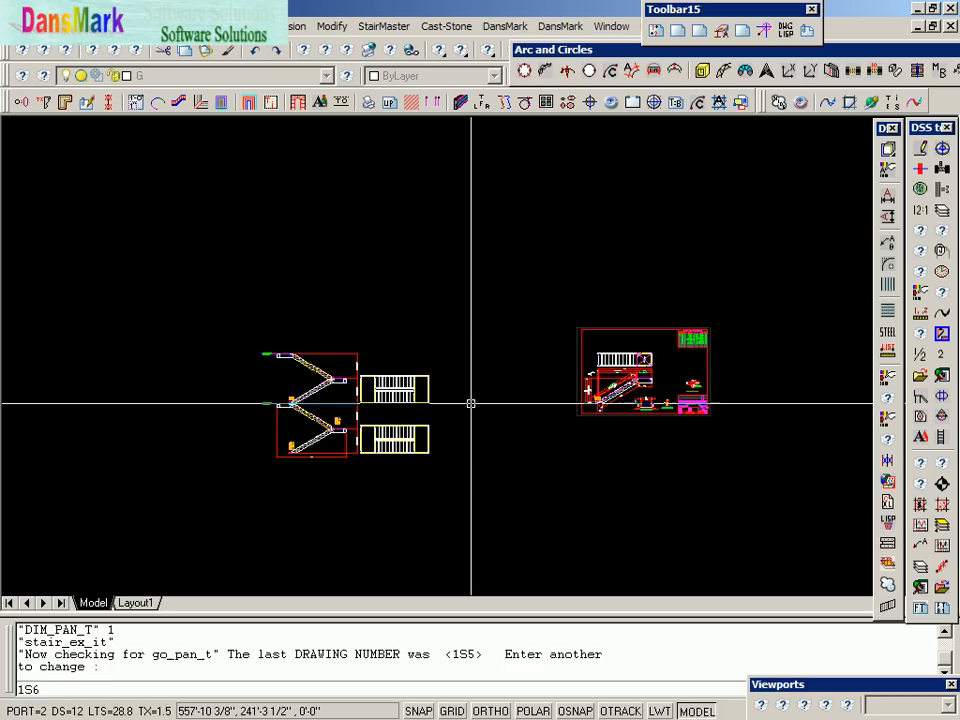
pyautogui.press('Return')
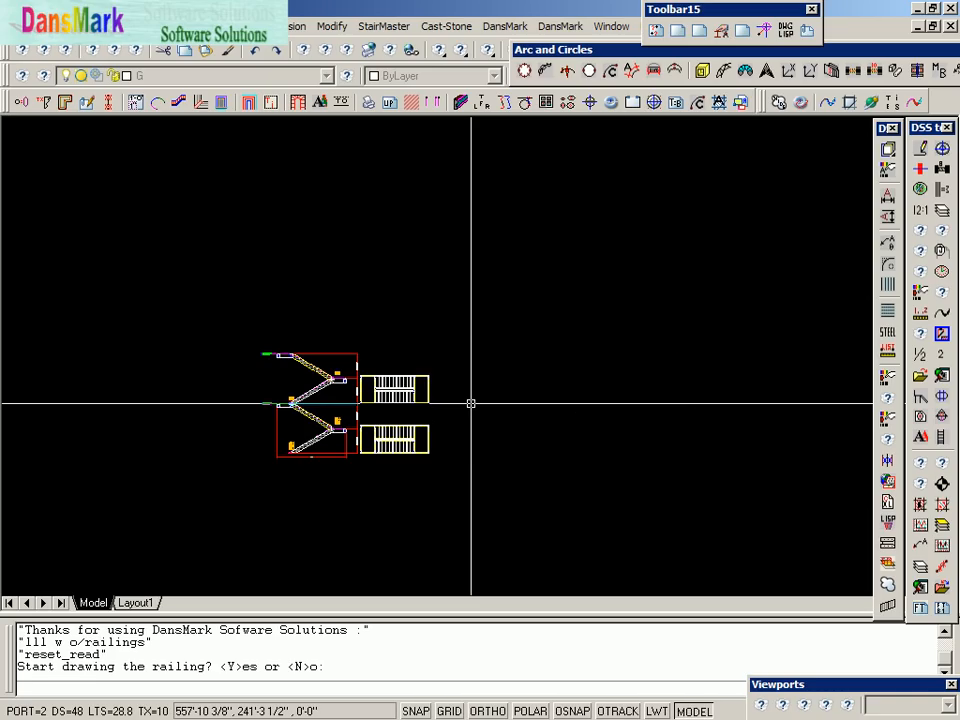
# Decline the railing for the upper floor's second flight and draw the next stair detail
pyautogui.write('N')
pyautogui.press('Return')
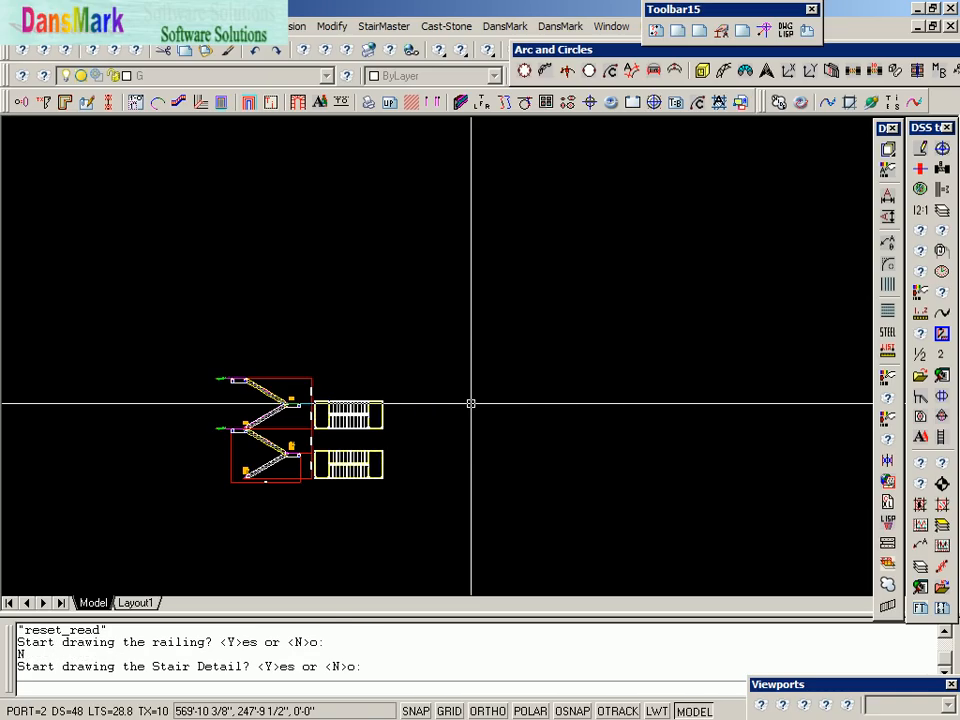
pyautogui.write('Y')
pyautogui.press('Return')
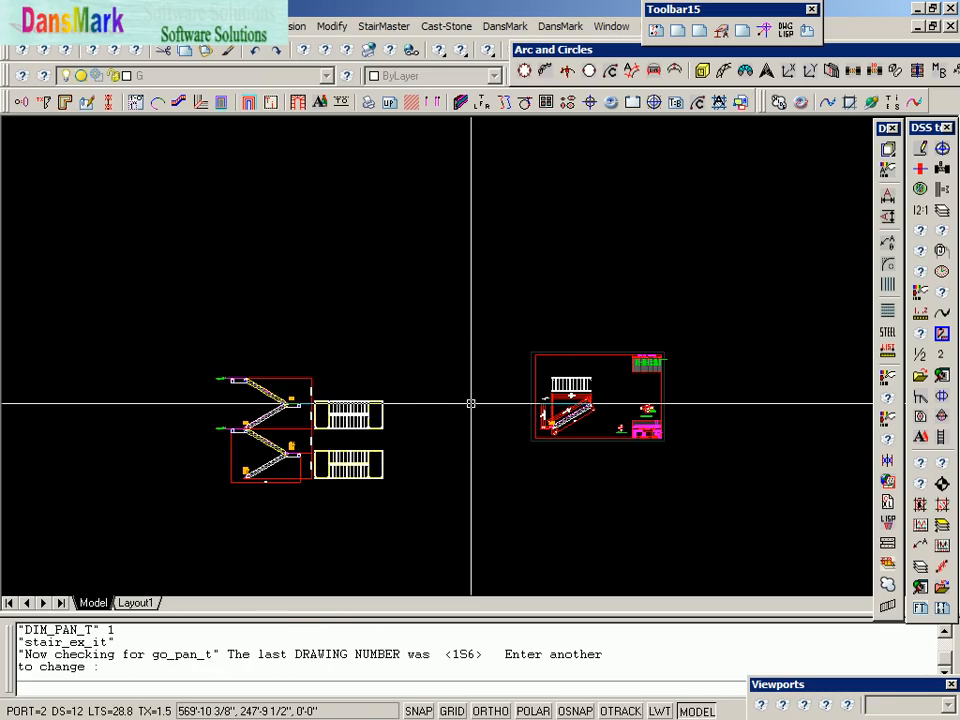
# Change the drawing number to 1S7 and draw the next stair detail
pyautogui.write('1S7')
pyautogui.press('Return')
pyautogui.write('Y')
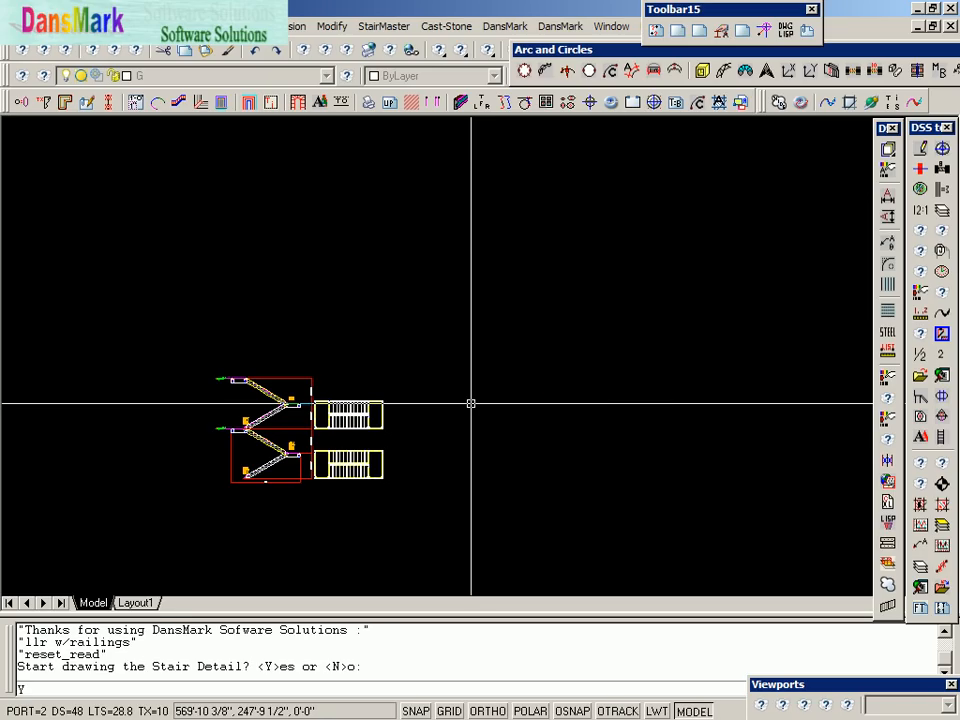
pyautogui.press('Return')
# Change the drawing number of the newly drawn stair detail to 1S8
pyautogui.write('S8')
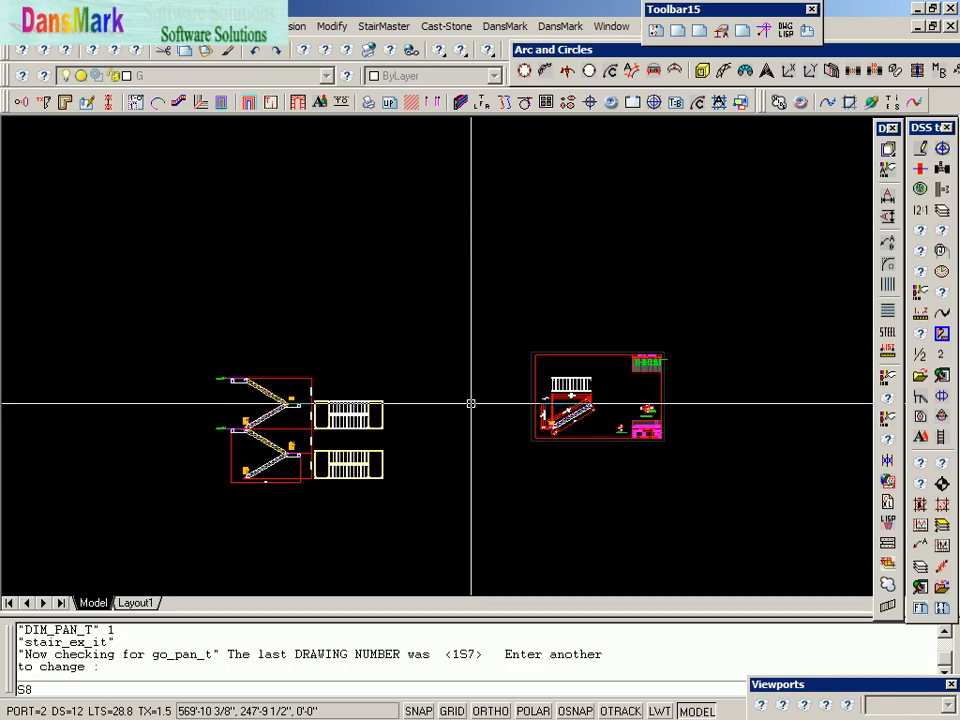
pyautogui.press('Home')
pyautogui.write('1')
pyautogui.press('Return')
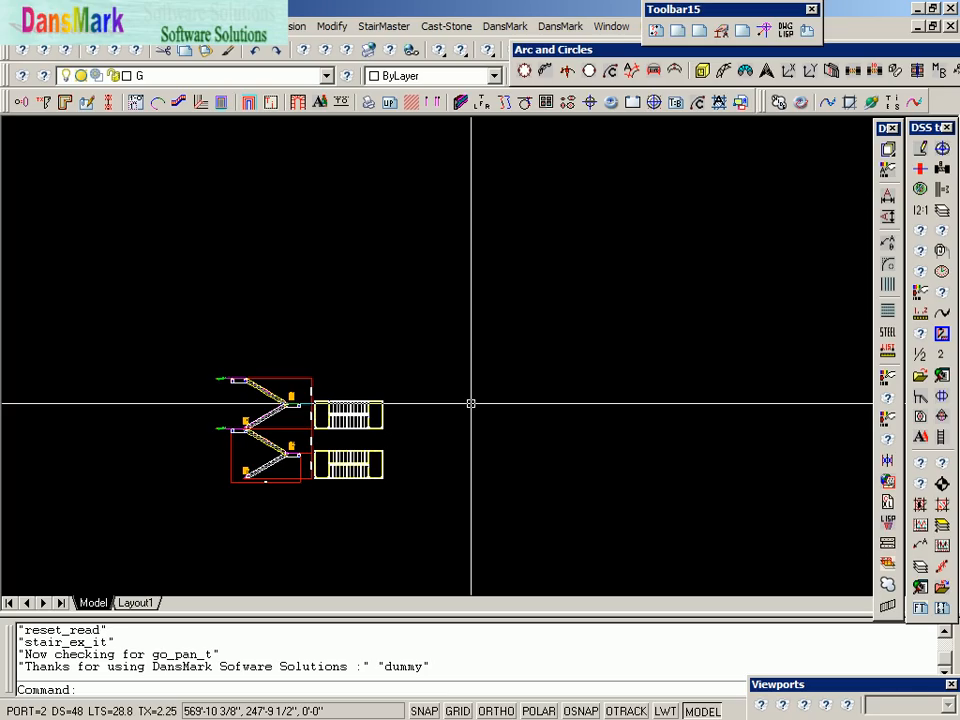
# Run the stair routine again for the third floor and draw its first flight's detail as drawing number 1S9
pyautogui.press('Return')
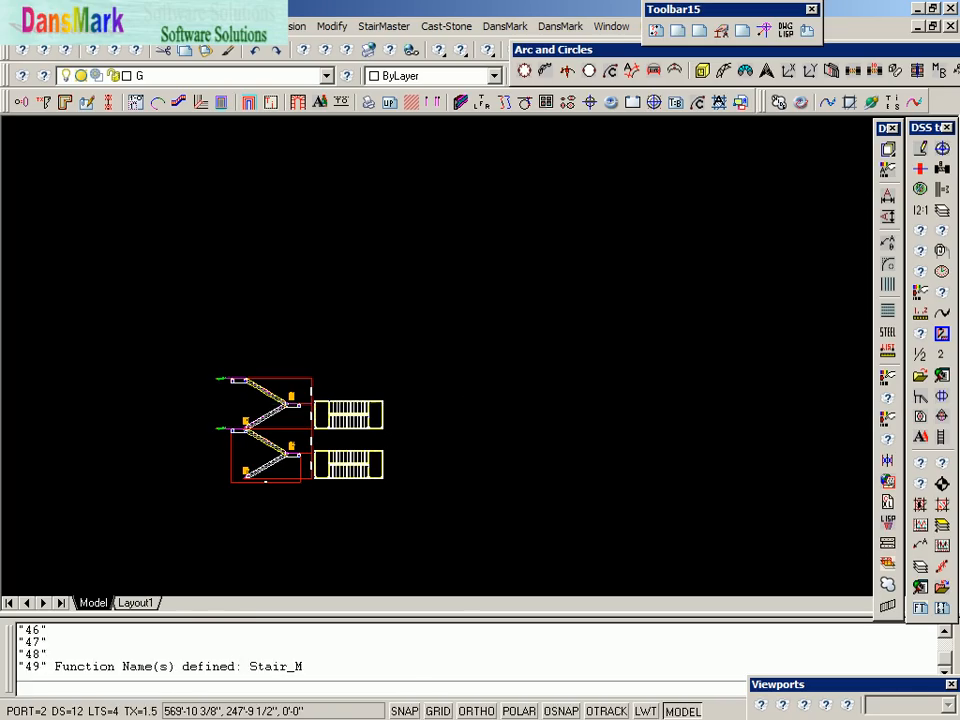
pyautogui.press('Return')
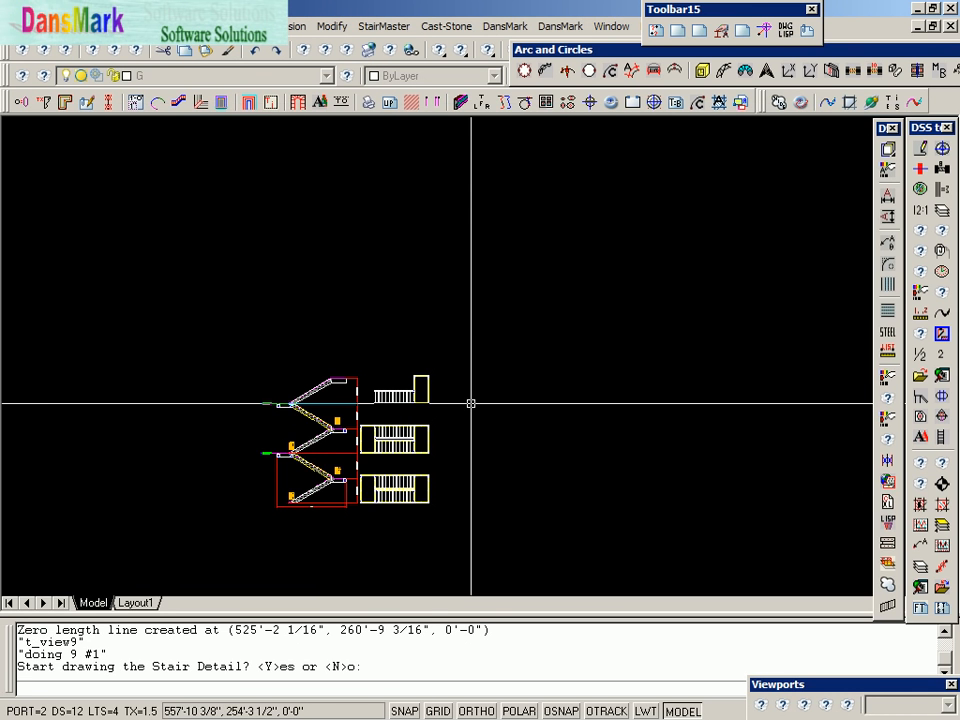
pyautogui.press('Return')
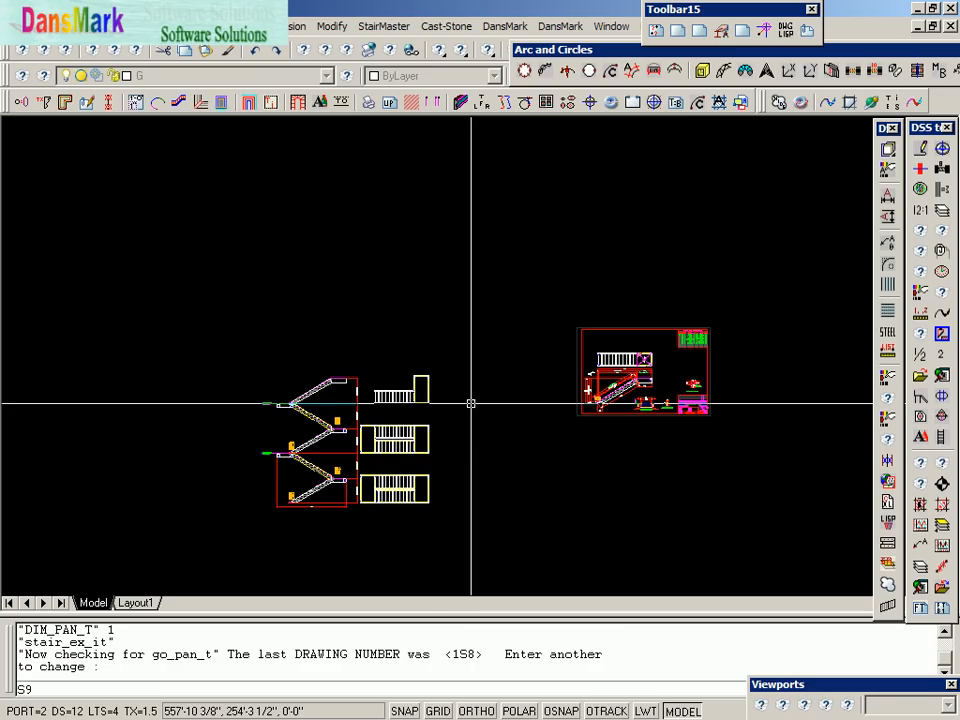
pyautogui.write('1S9')
pyautogui.press('Return')
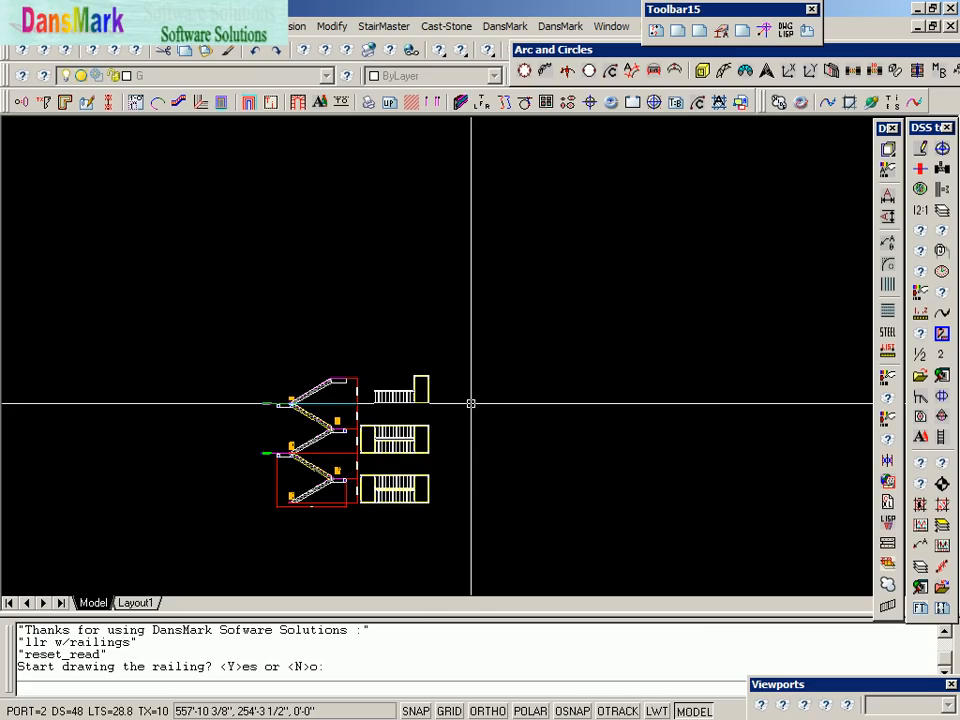
# Answer the railing prompt, draw the detail for the third floor's second flight and change the drawing number to 1S10
pyautogui.press('Return')
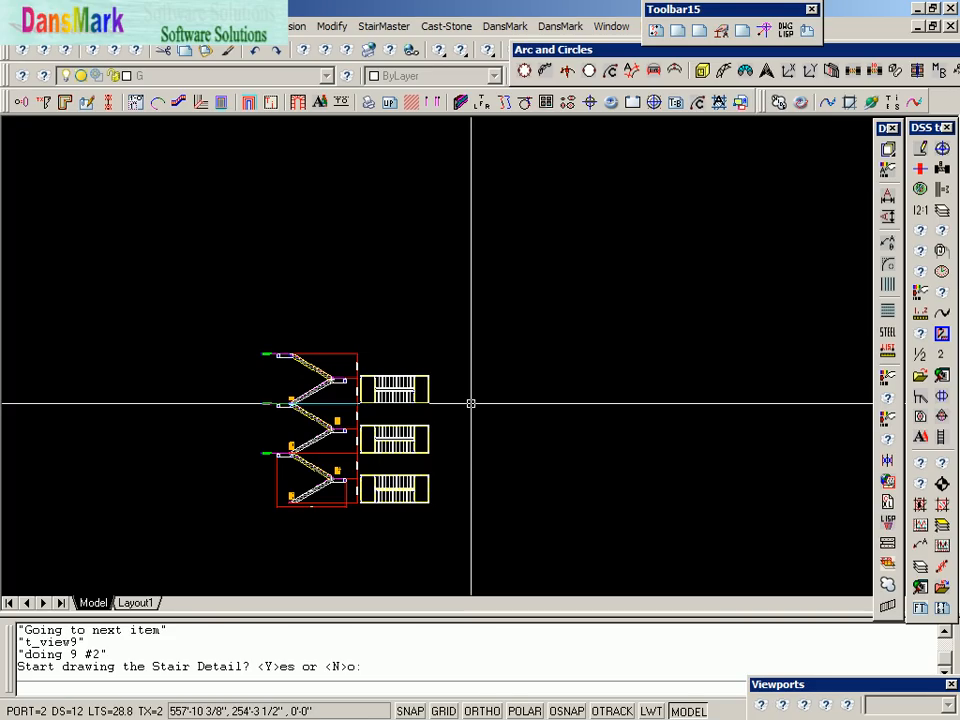
pyautogui.write('Y')
pyautogui.press('Return')
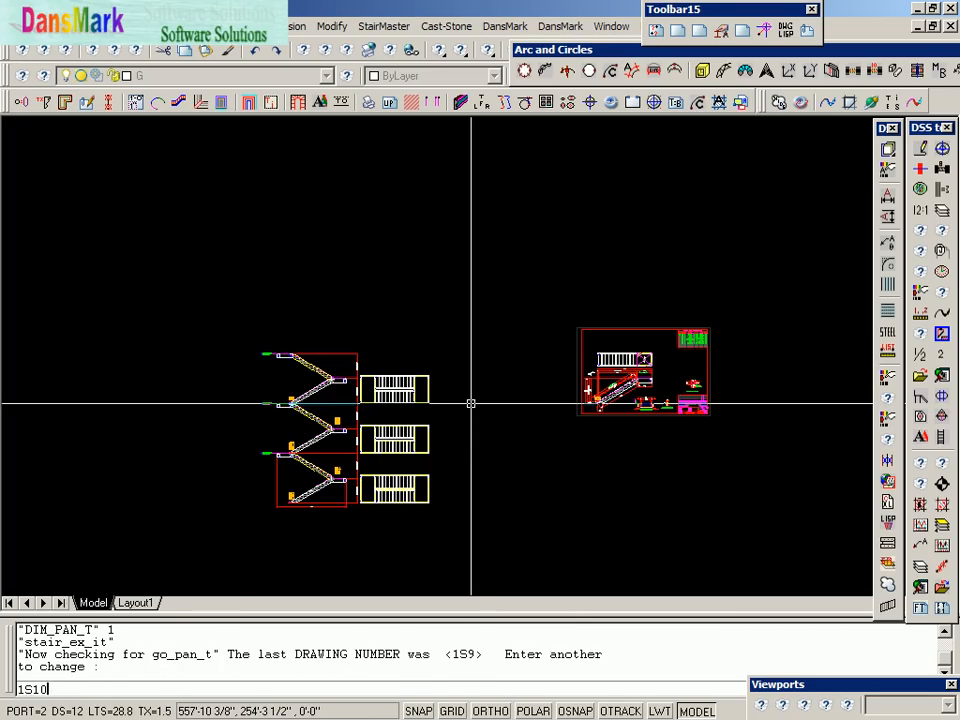
pyautogui.press('Return')
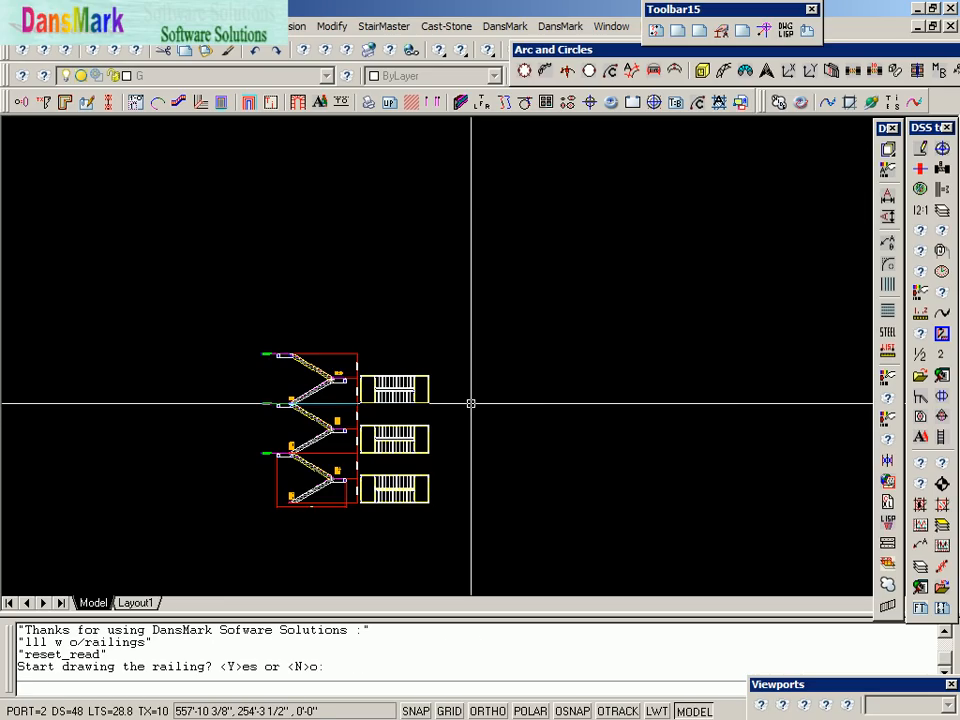
# Decline the railing for the third floor's second flight and draw the next stair detail as drawing number 1S11
pyautogui.write('N')
pyautogui.press('Return')
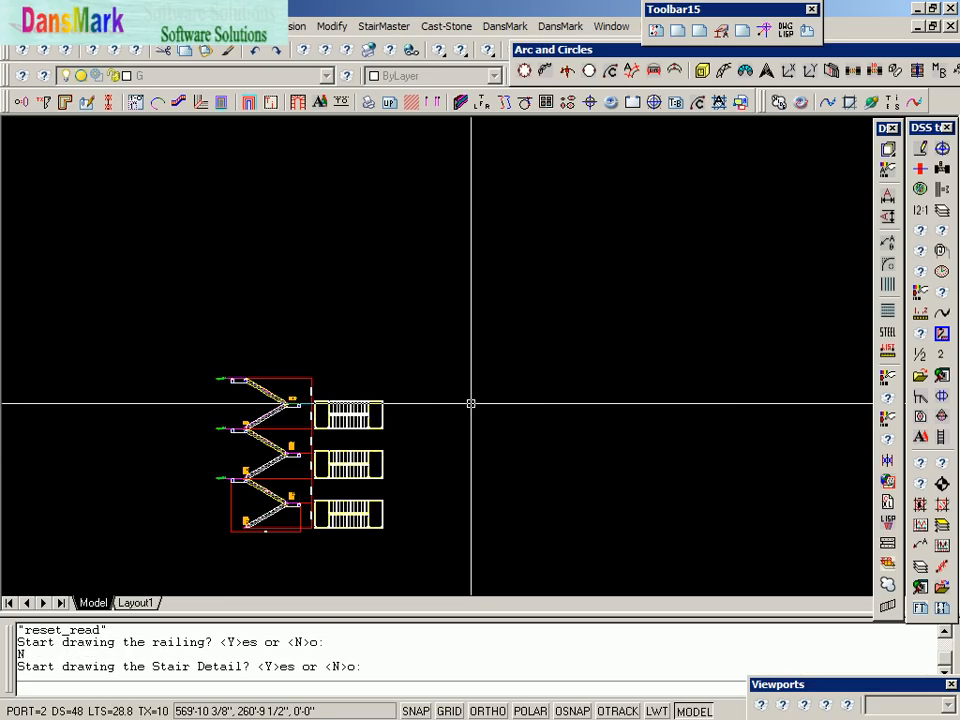
pyautogui.press('Return')
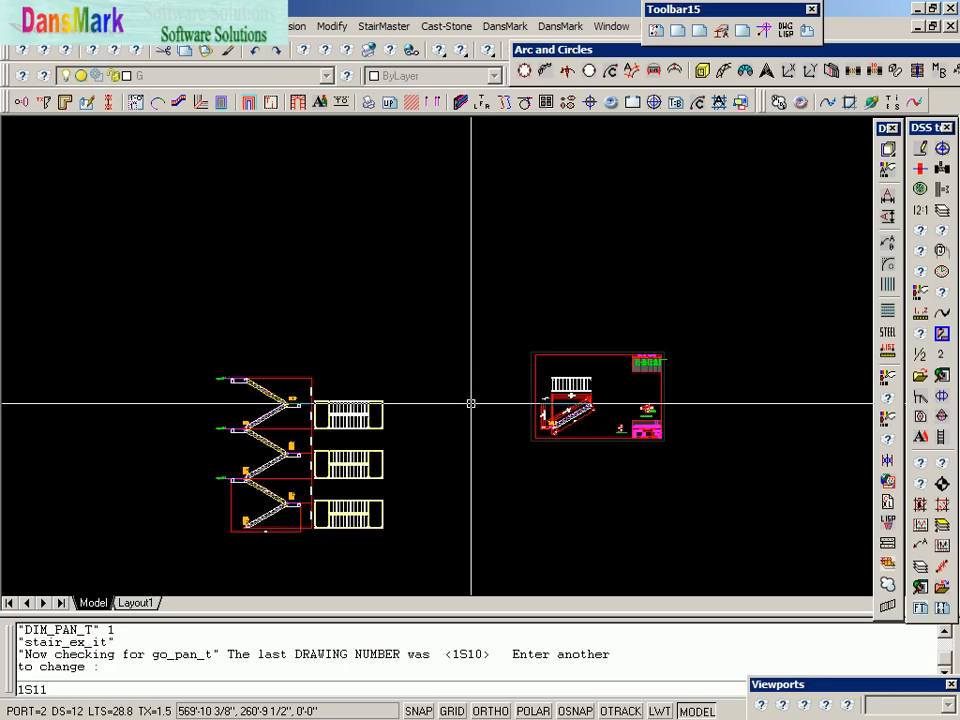
pyautogui.press('Return')
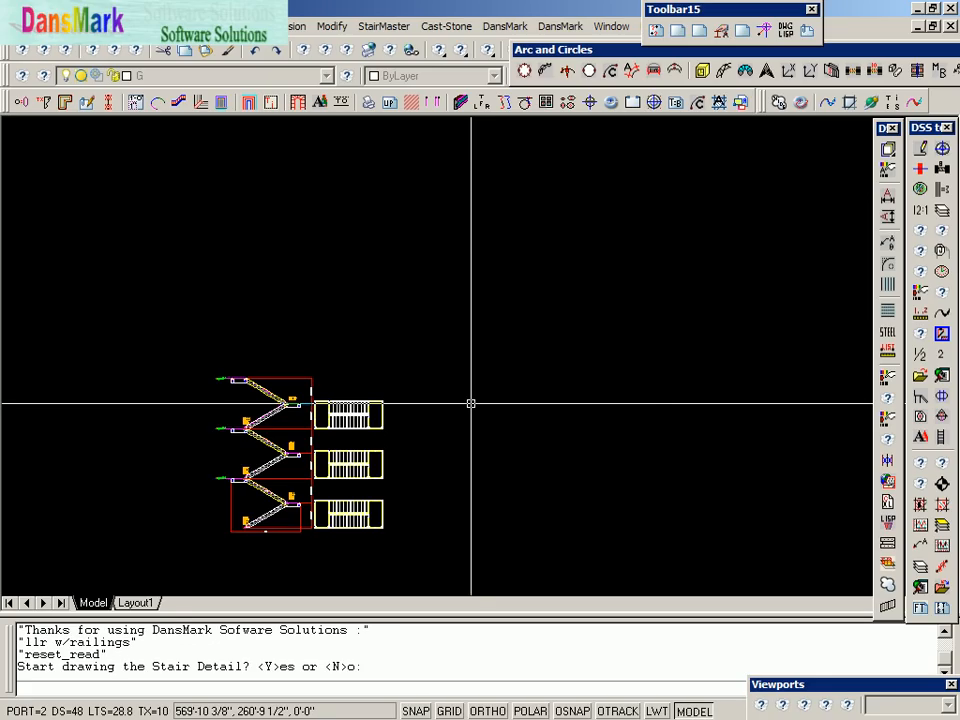
# Draw the last stair detail for the third floor and change the drawing number to 1S12
pyautogui.write('Y')
pyautogui.press('Return')
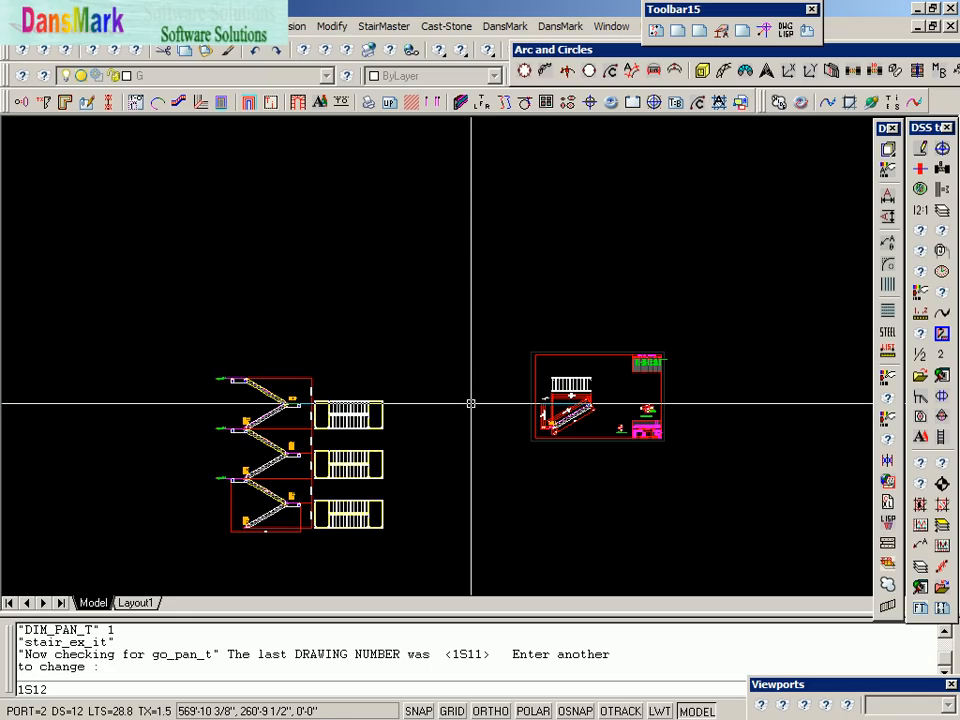
pyautogui.press('Return')
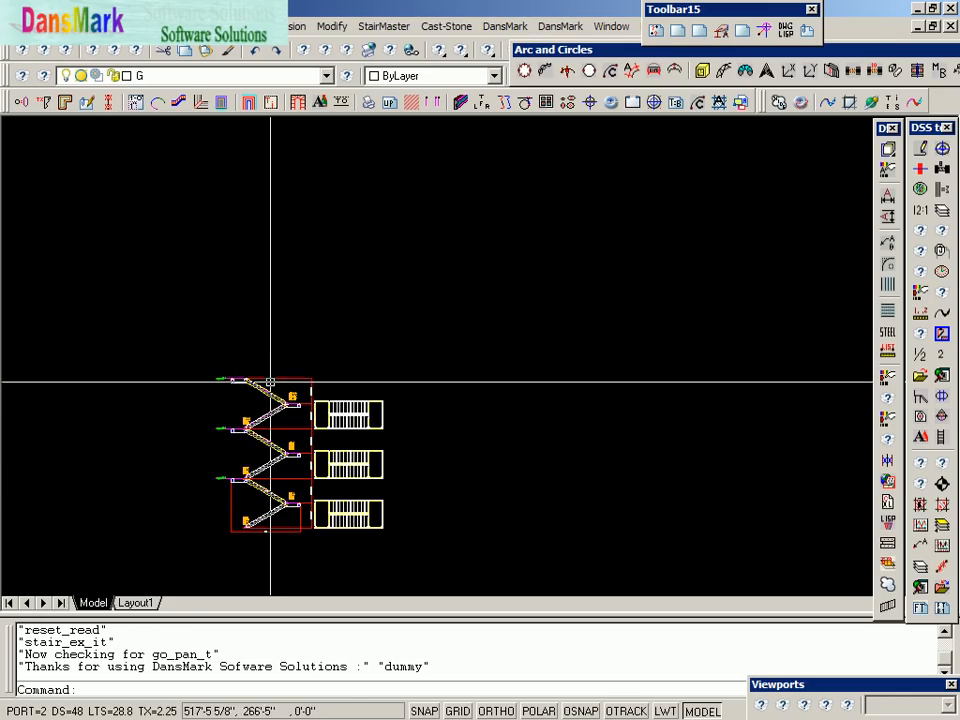
# Examine the drawing numbers on the three-floor stair elevation, including marks 1S3 and 1S1 at the lowest flight
pyautogui.middleClick(316, 460)
pyautogui.click(405, 371)
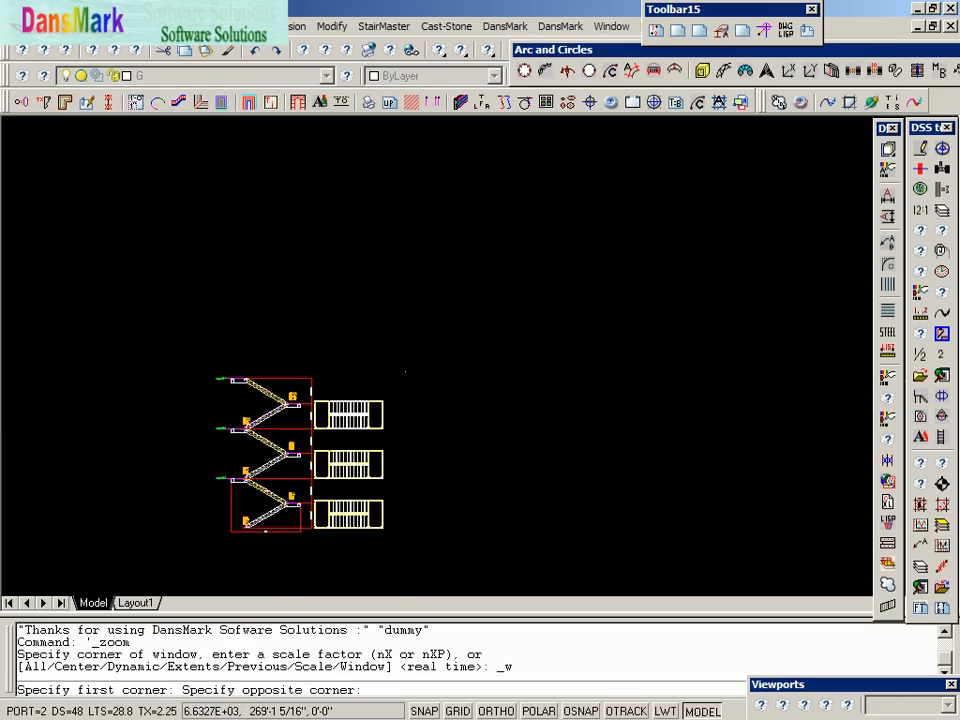
pyautogui.click(147, 537)
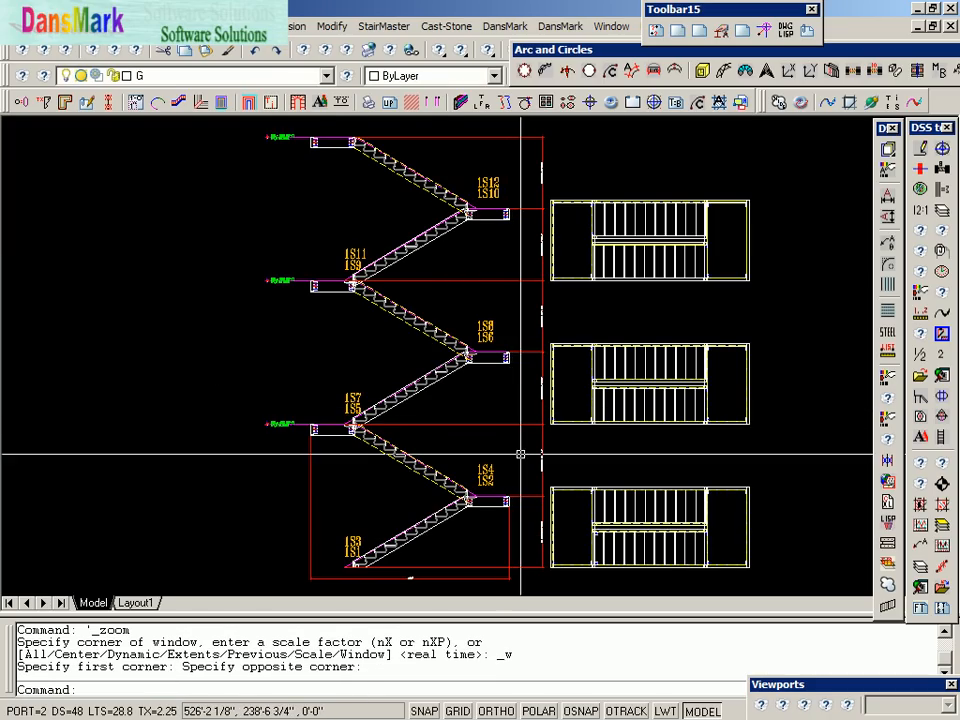
pyautogui.middleClick(407, 517)
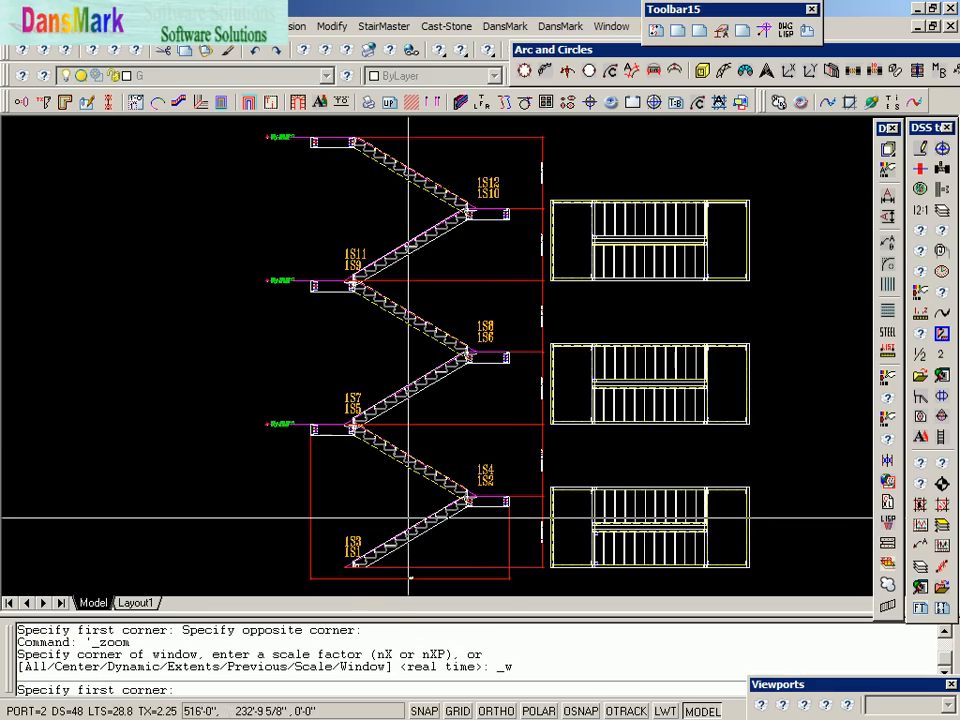
pyautogui.click(410, 516)
pyautogui.click(331, 559)
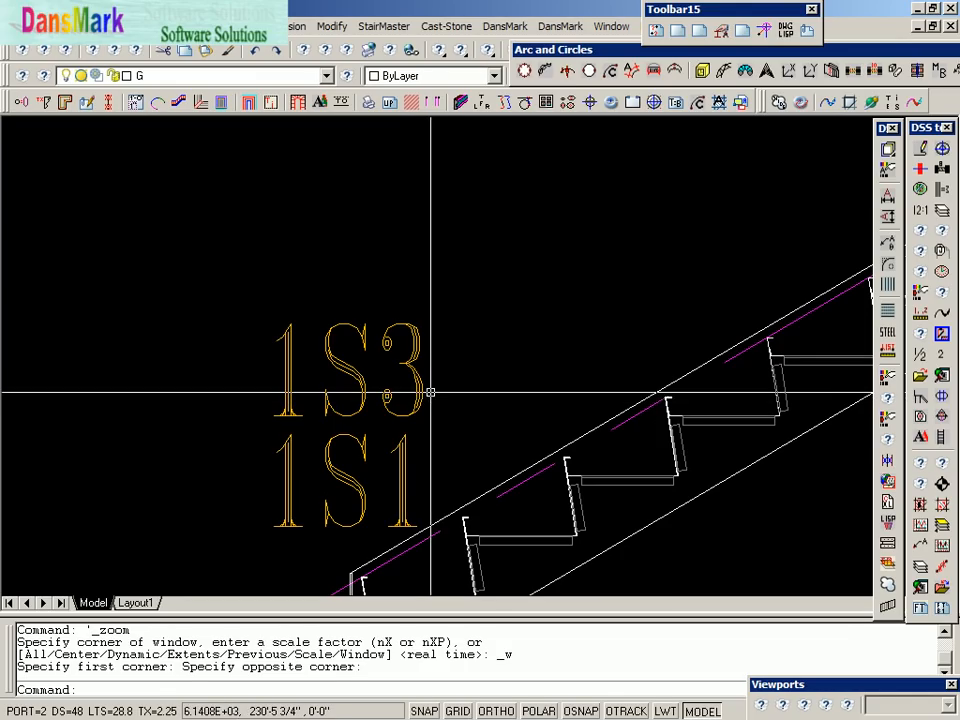
pyautogui.keyDown('shift'); pyautogui.middleClick(430, 391); pyautogui.keyUp('shift')
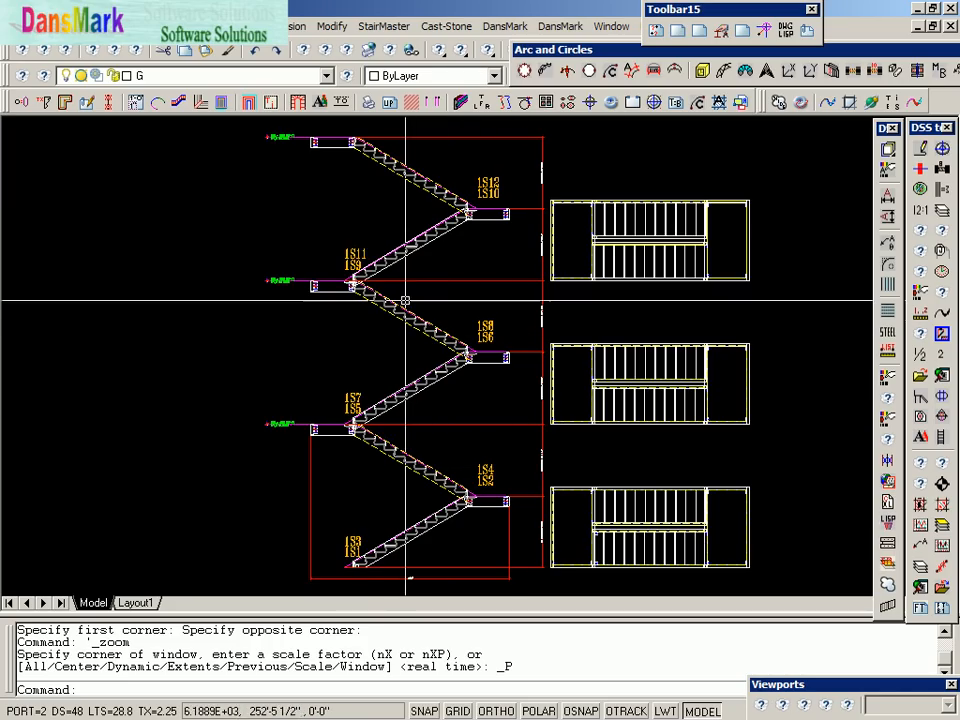
pyautogui.middleClick(492, 199)
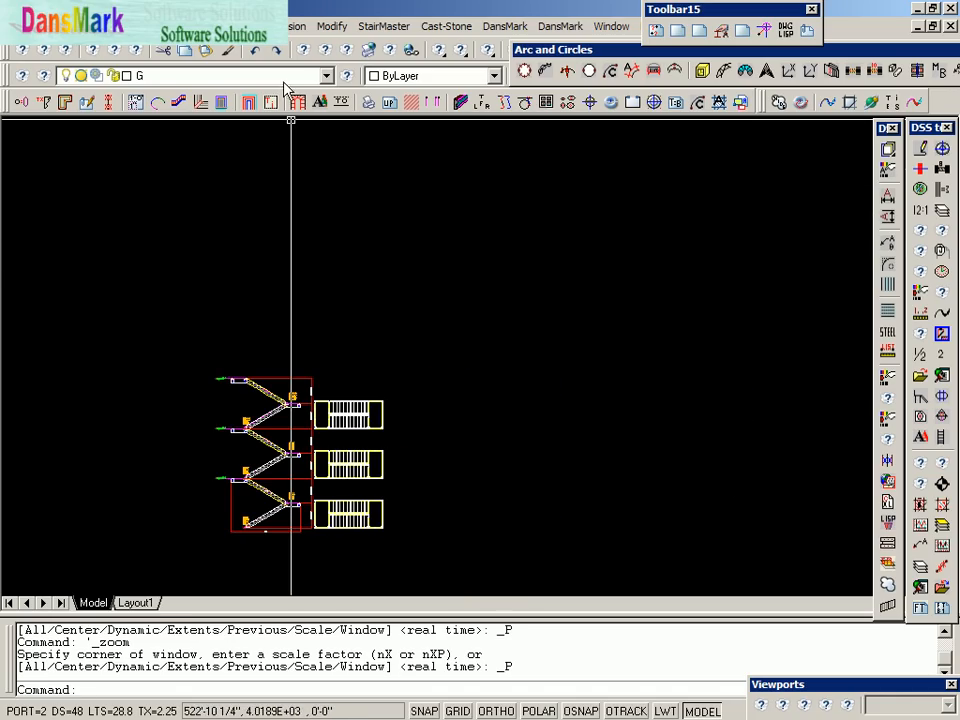
# Insert the generated stair detail sheets beside the stair views with Insert-m
pyautogui.click(372, 28)
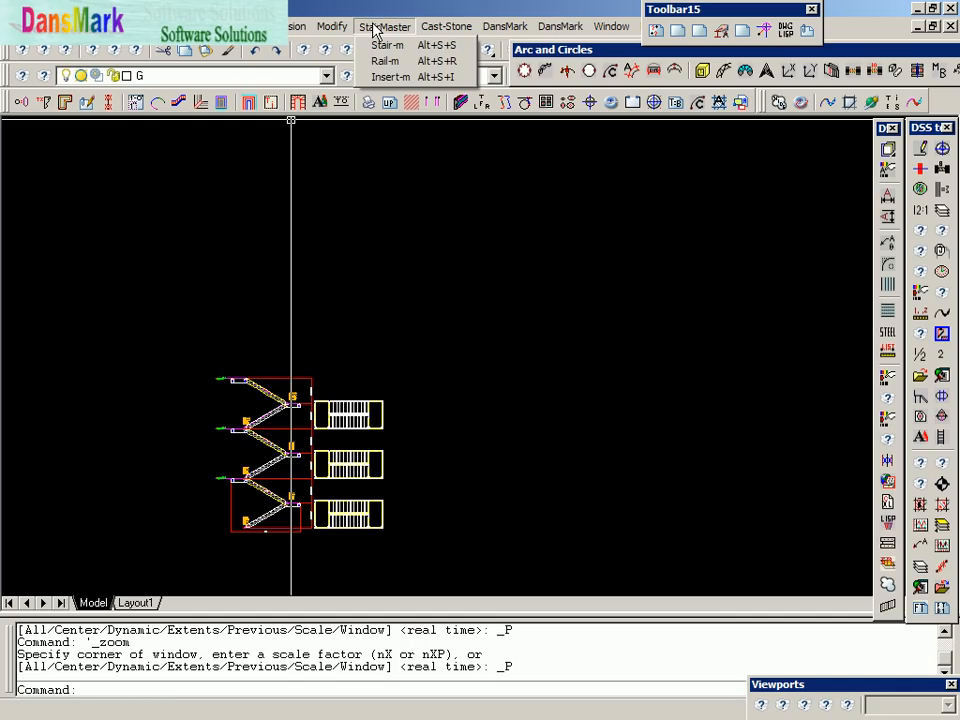
pyautogui.click(397, 78)
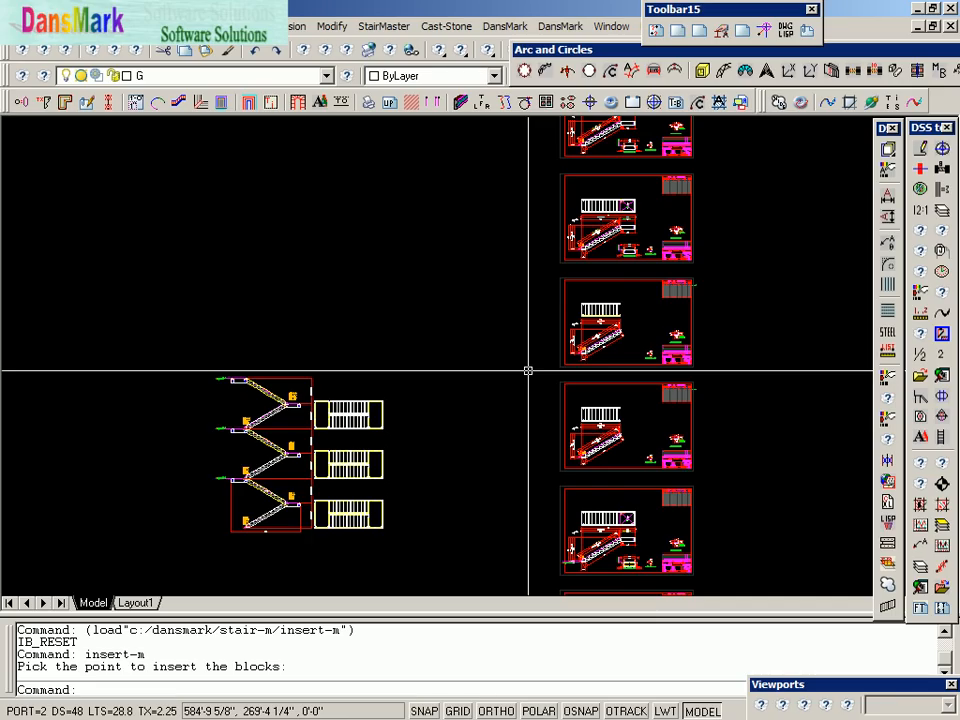
pyautogui.press('Return')
pyautogui.write('Z')
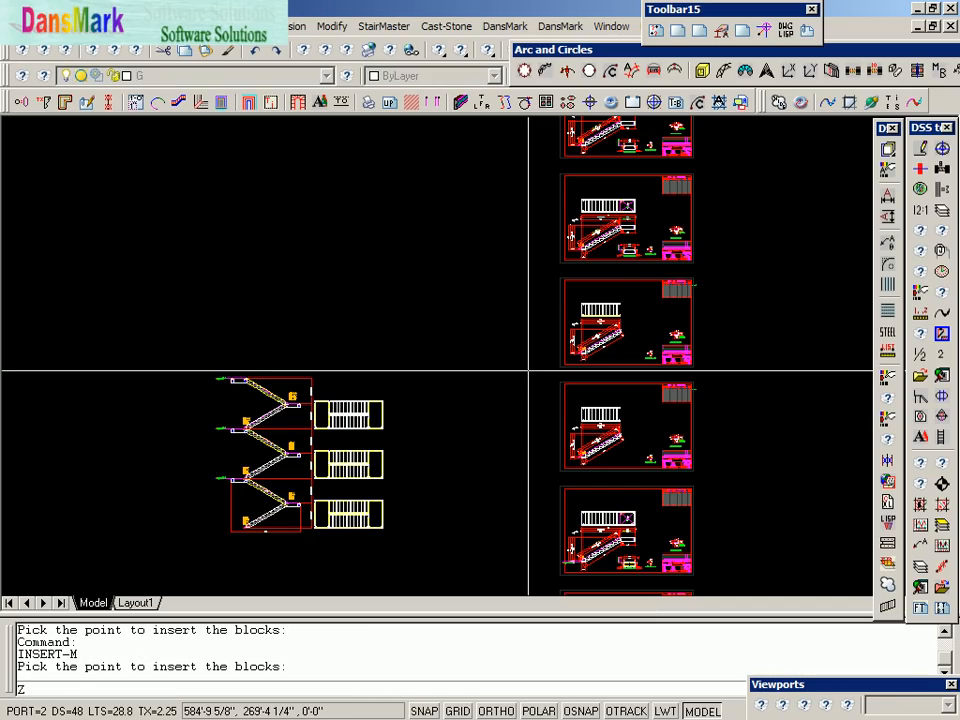
pyautogui.press('Escape')
pyautogui.press('Escape')
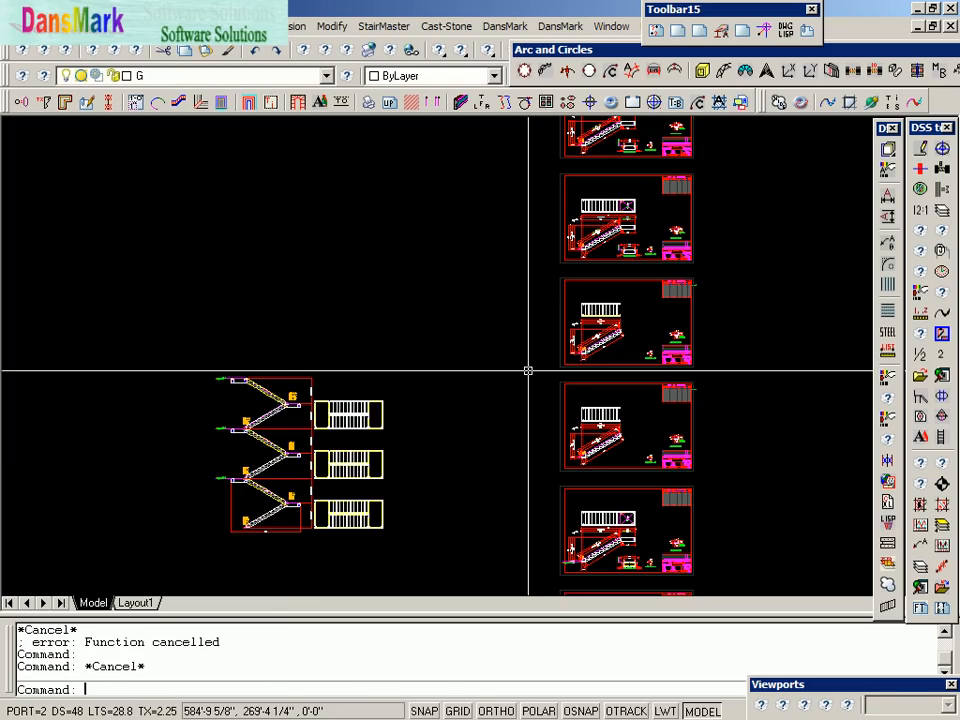
# View the full column of inserted stair detail sheets and inspect the complete sheet for 1S1
pyautogui.write('Z')
pyautogui.press('Return')
pyautogui.write('E')
pyautogui.press('Return')
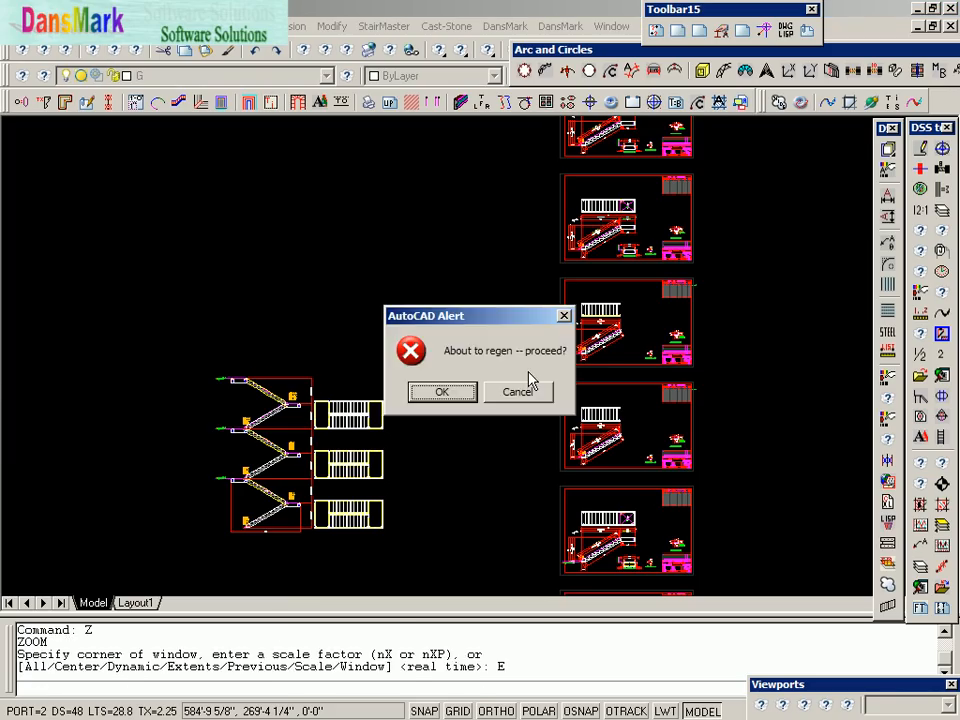
pyautogui.press('Return')
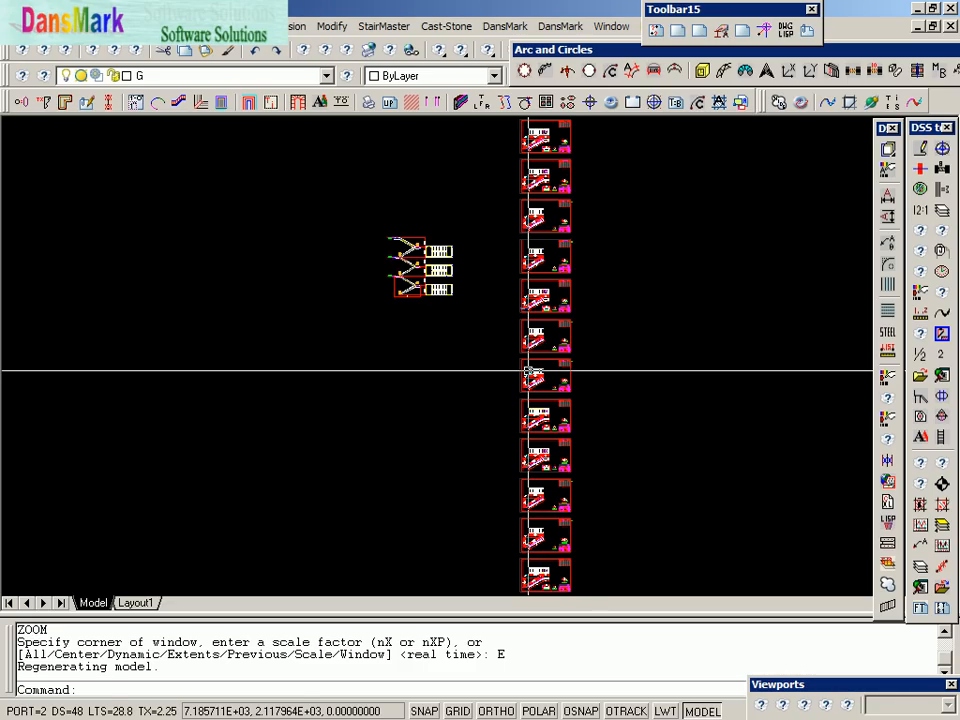
pyautogui.click(589, 101)
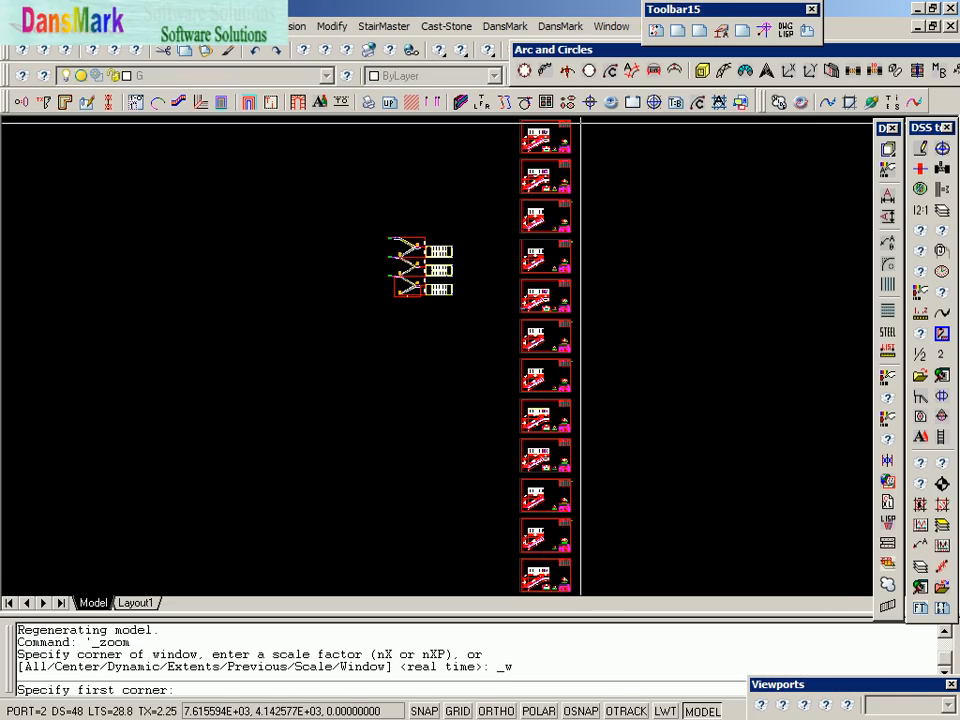
pyautogui.click(582, 152)
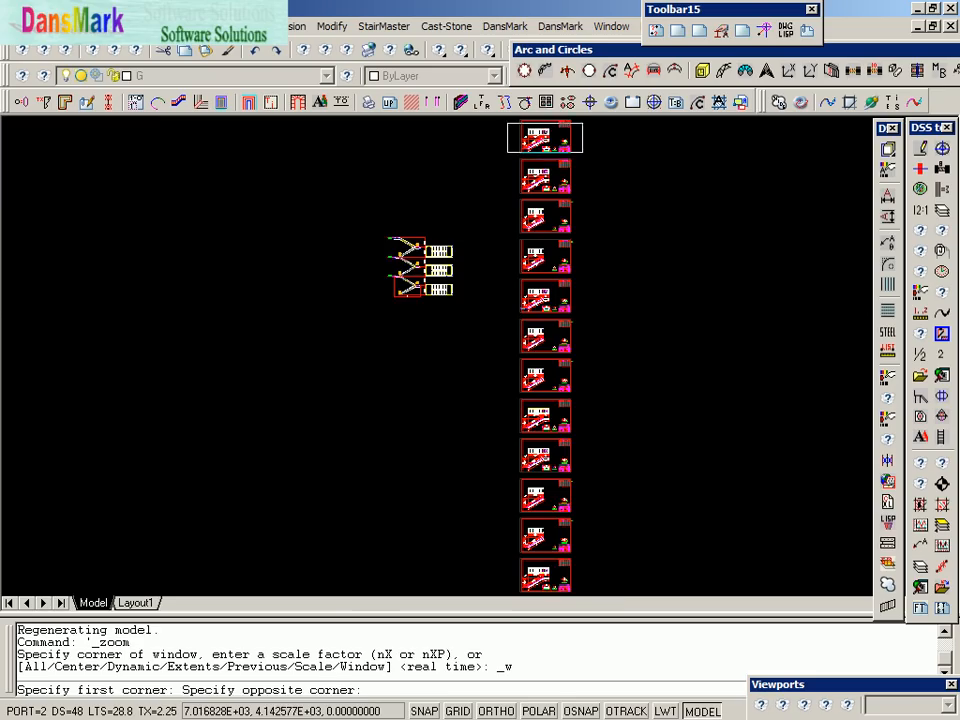
pyautogui.click(507, 122)
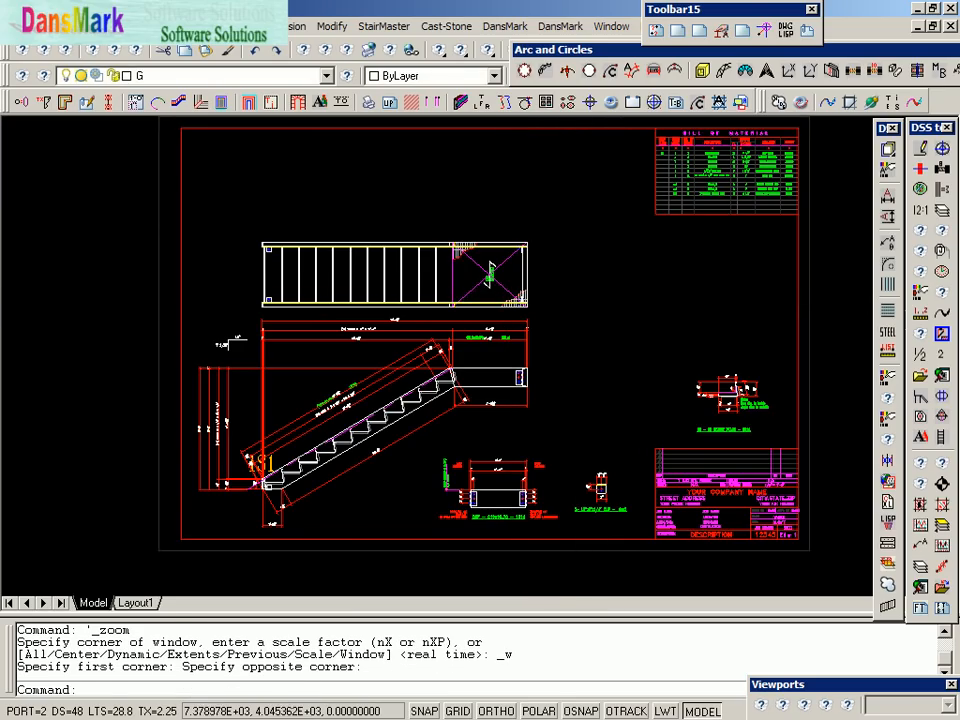
# Examine the dimensioned flight elevation on the 1S1 detail sheet
pyautogui.click(589, 101)
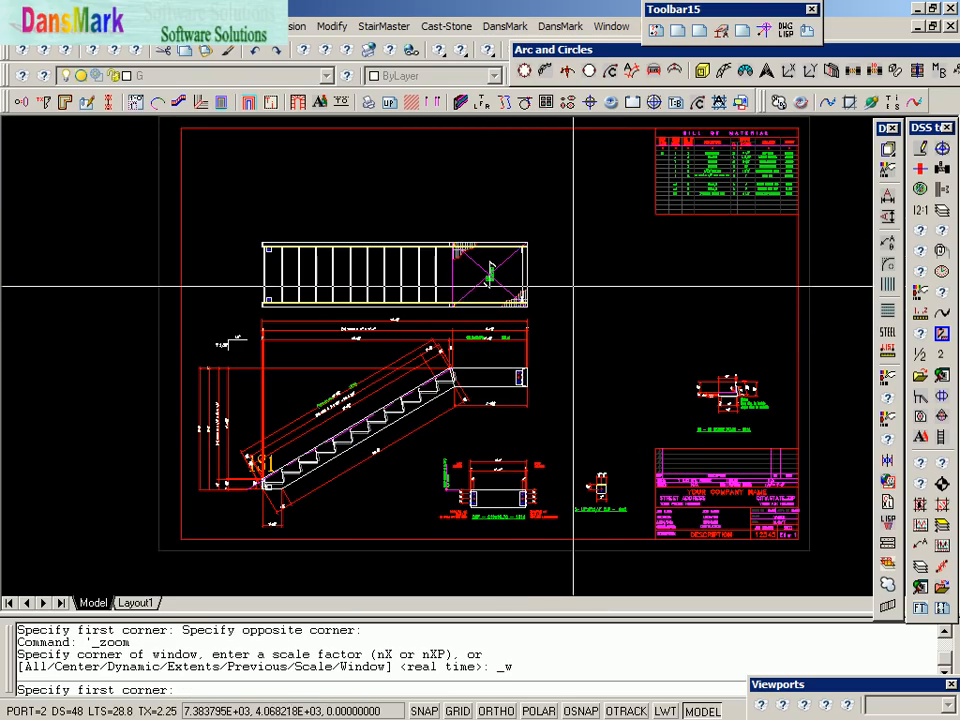
pyautogui.press('Escape')
pyautogui.press('Escape')
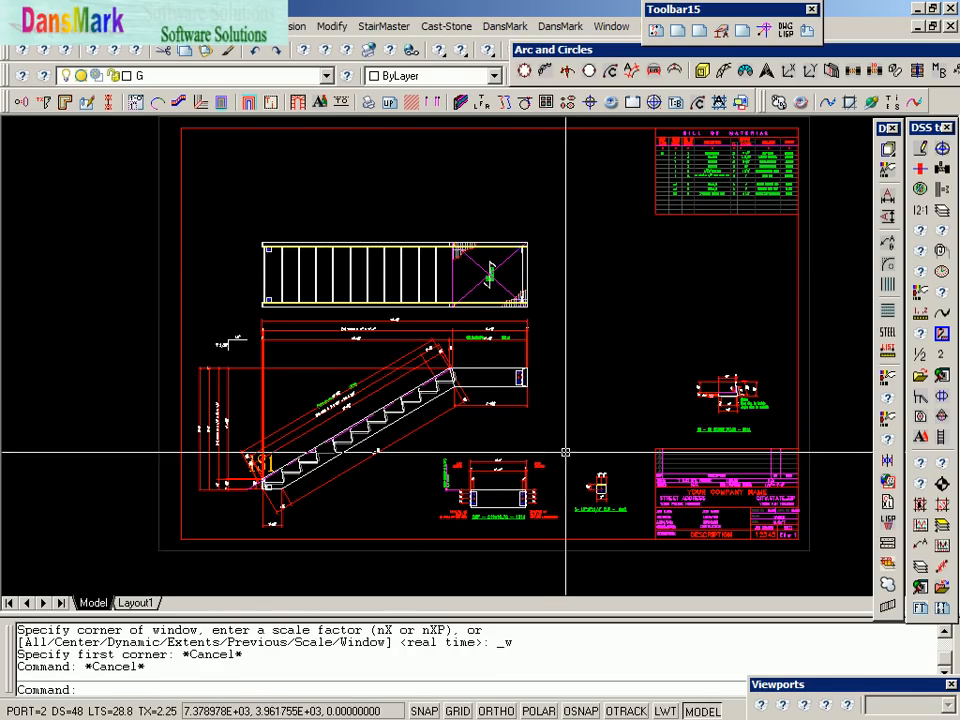
pyautogui.press('z')
pyautogui.click(548, 307)
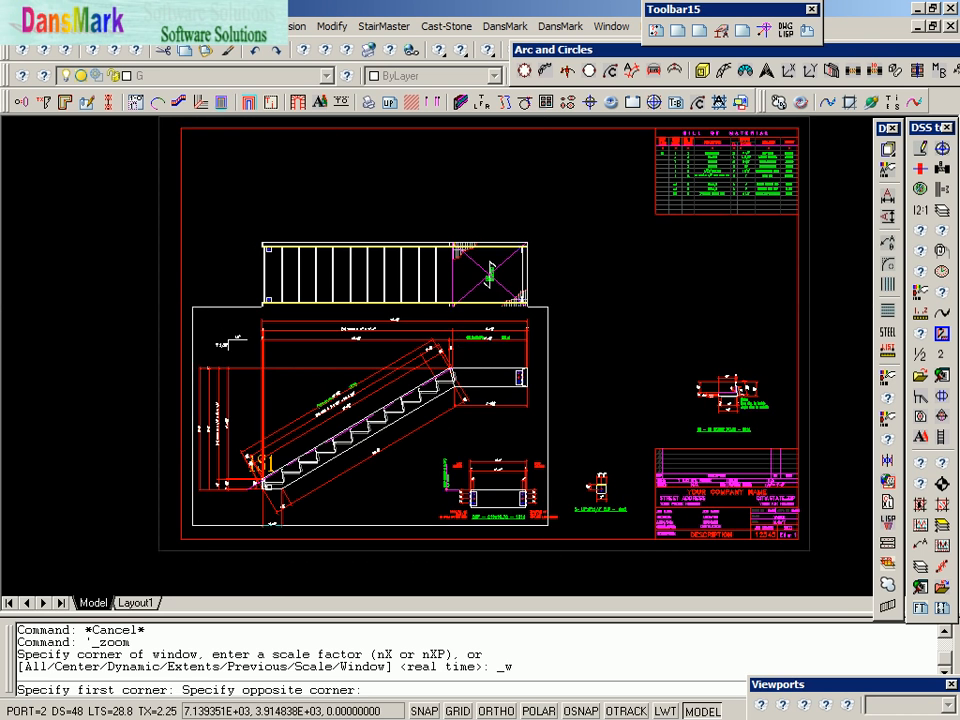
pyautogui.click(157, 530)
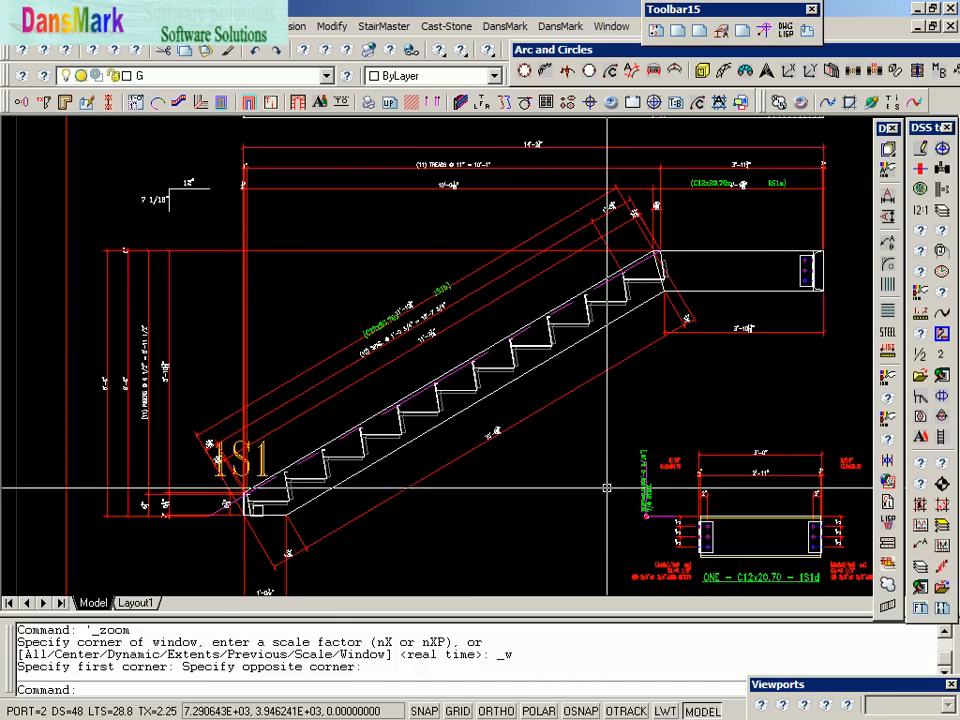
# Examine the C12x20.70 channel detail 1S1d with its bolt and clip angle notes on the 1S1 sheet
pyautogui.hotkey('ctrl', 'p')
pyautogui.hotkey('ctrl', 'w')
pyautogui.click(571, 445)
pyautogui.click(420, 537)
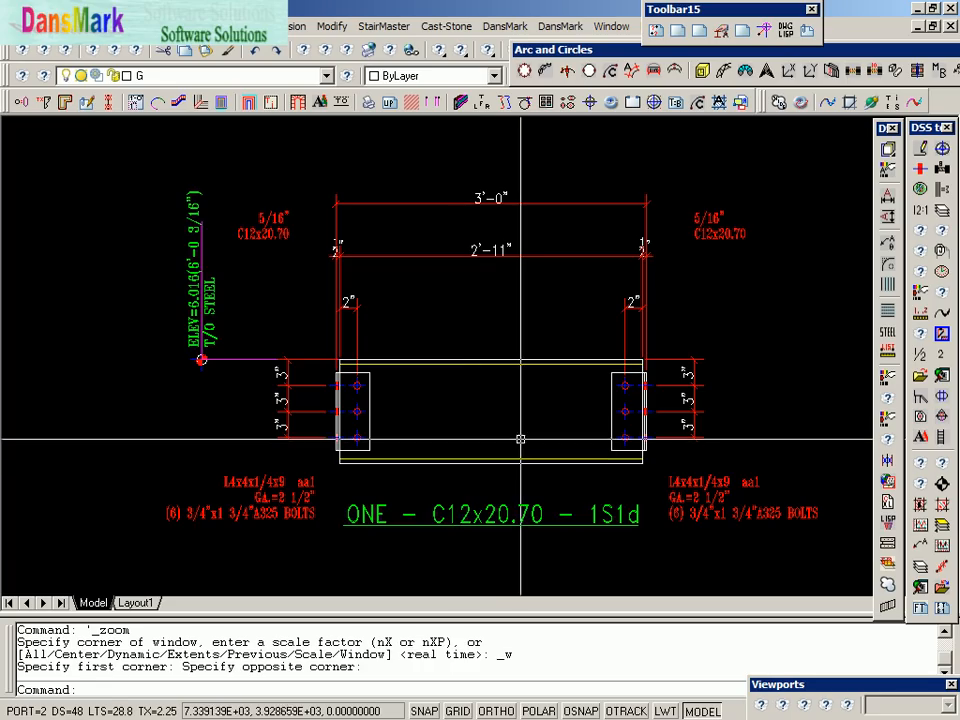
# Examine the 16 gauge plate stair pan detail 1S1d with its pan and angle dimension note on the 1S1 sheet
pyautogui.press('z')
pyautogui.press('Return')
pyautogui.press('p')
pyautogui.press('Return')
pyautogui.press('z')
pyautogui.press('Return')
pyautogui.press('w')
pyautogui.press('Return')
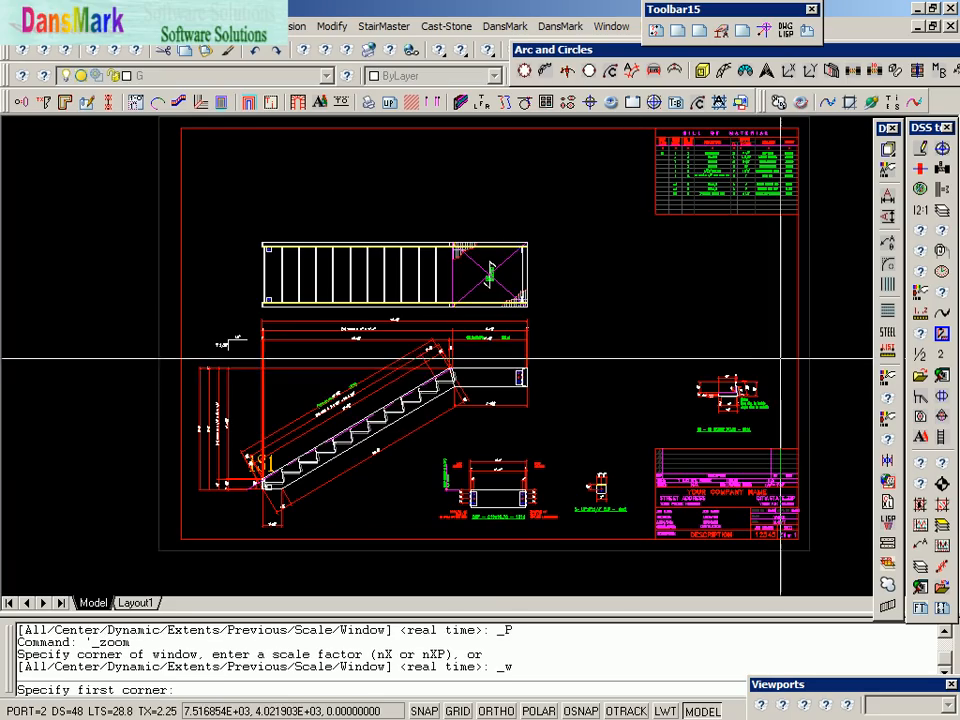
pyautogui.click(781, 358)
pyautogui.click(668, 438)
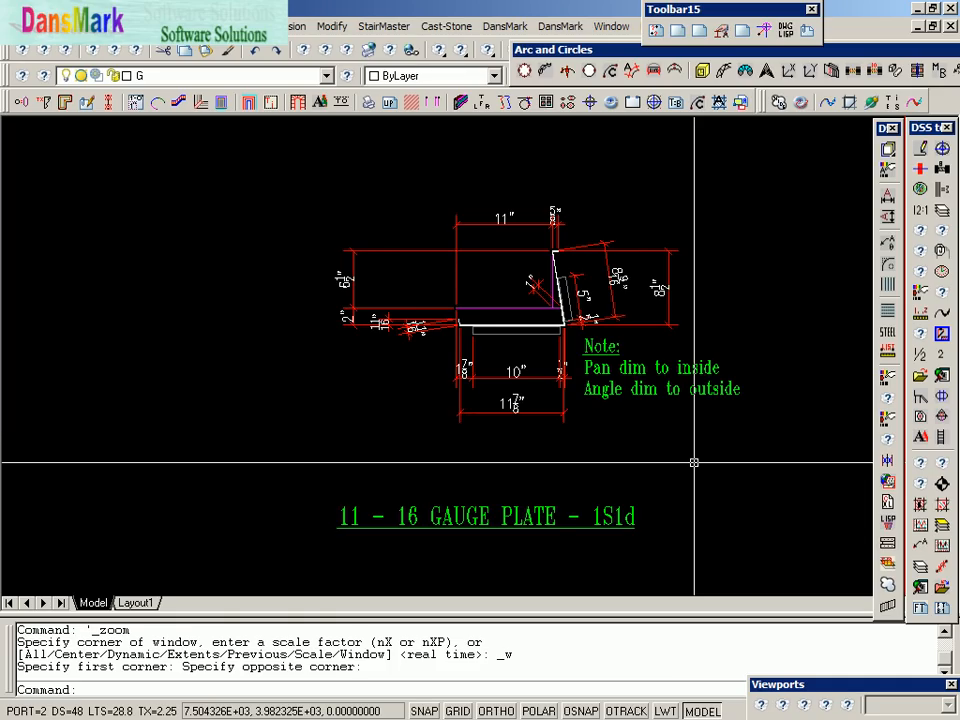
# Examine the L3"x3"x1/4" clip detail 1aa2 with its hole dimensions on the 1S1 sheet
pyautogui.press('z')
pyautogui.press('Return')
pyautogui.press('p')
pyautogui.press('Return')
pyautogui.press('z')
pyautogui.press('Return')
pyautogui.press('w')
pyautogui.press('Return')
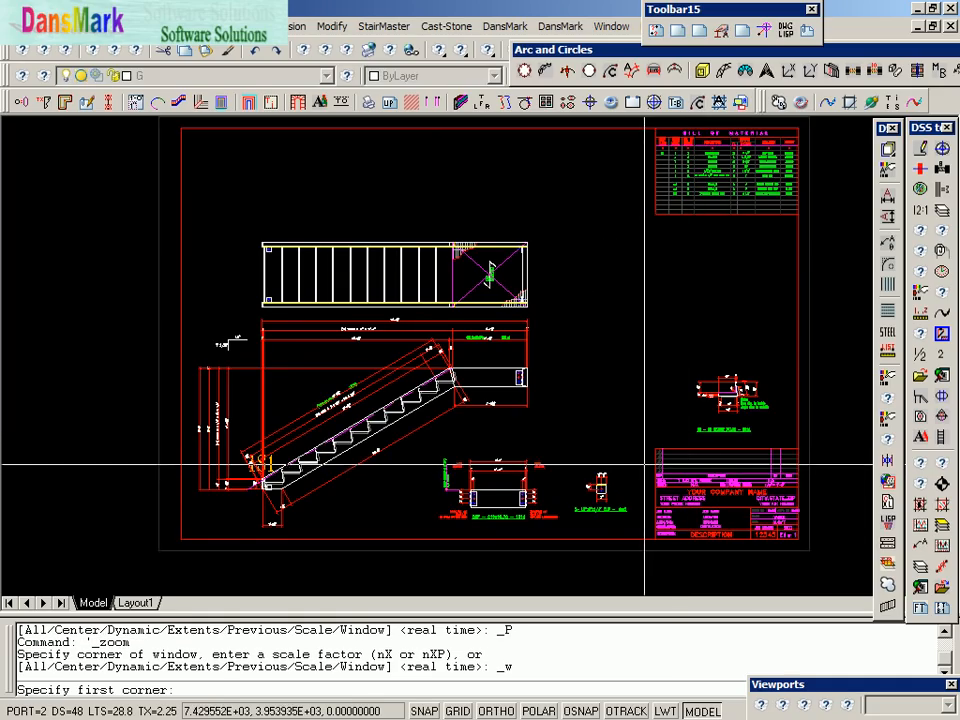
pyautogui.click(644, 465)
pyautogui.click(550, 515)
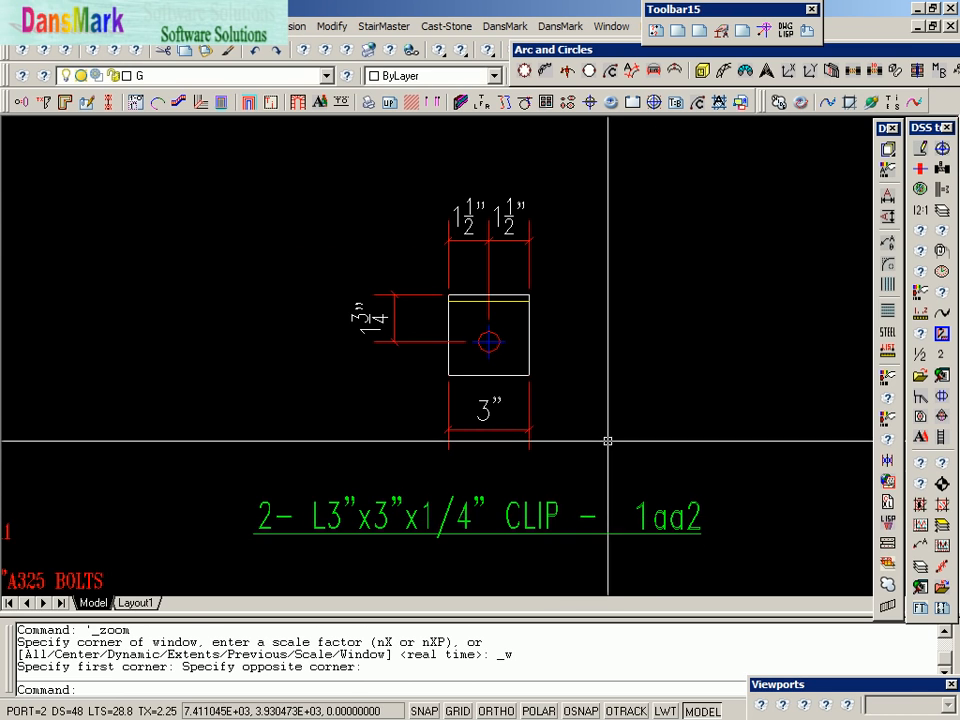
# Inspect the base of the stair stringer in the flight elevation on the 1S1 sheet
pyautogui.press('z')
pyautogui.press('Return')
pyautogui.press('p')
pyautogui.press('Return')
pyautogui.press('z')
pyautogui.press('Return')
pyautogui.press('w')
pyautogui.press('Return')
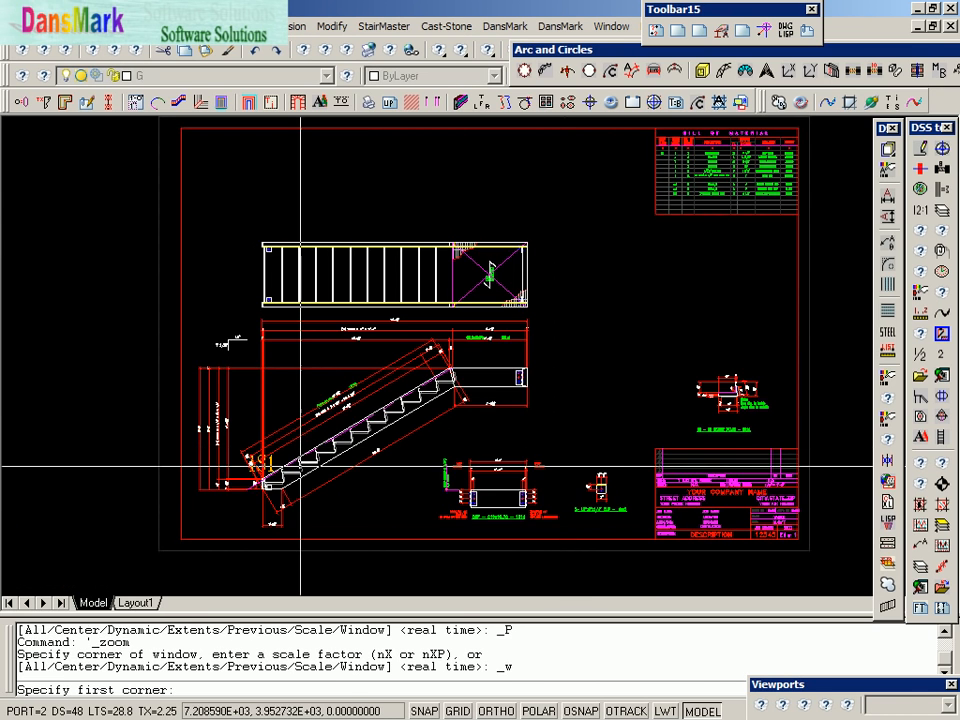
pyautogui.click(247, 465)
pyautogui.click(300, 495)
# Read the bill of material on the 1S1 sheet, including piece marks, descriptions, lengths, remarks and weights
pyautogui.press('z')
pyautogui.press('Return')
pyautogui.press('p')
pyautogui.press('Return')
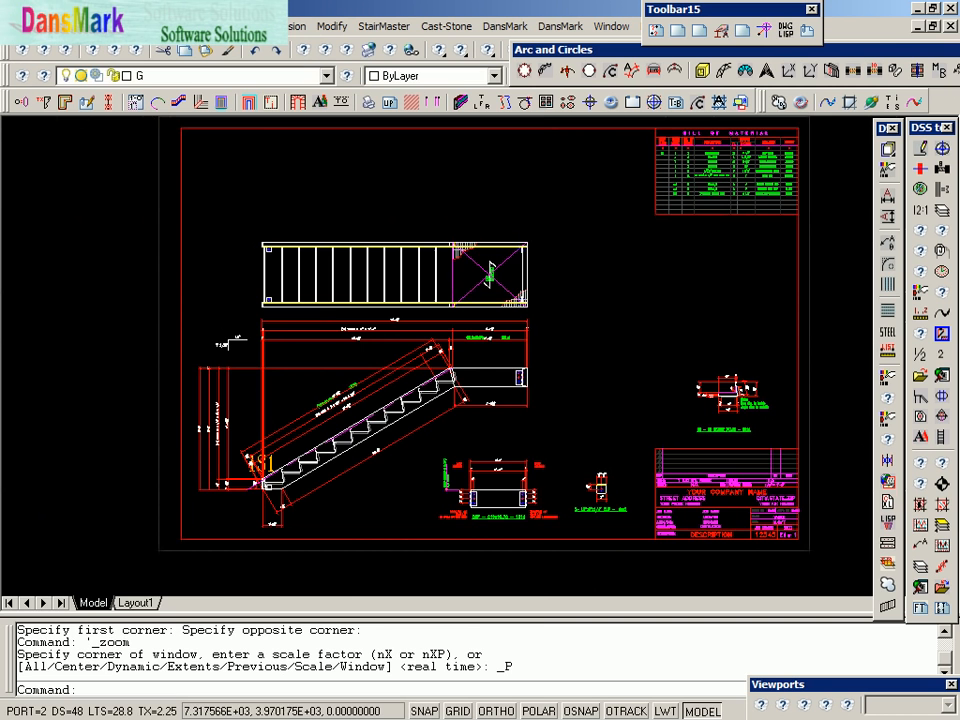
pyautogui.press('z')
pyautogui.press('Return')
pyautogui.press('w')
pyautogui.press('Return')
pyautogui.click(653, 140)
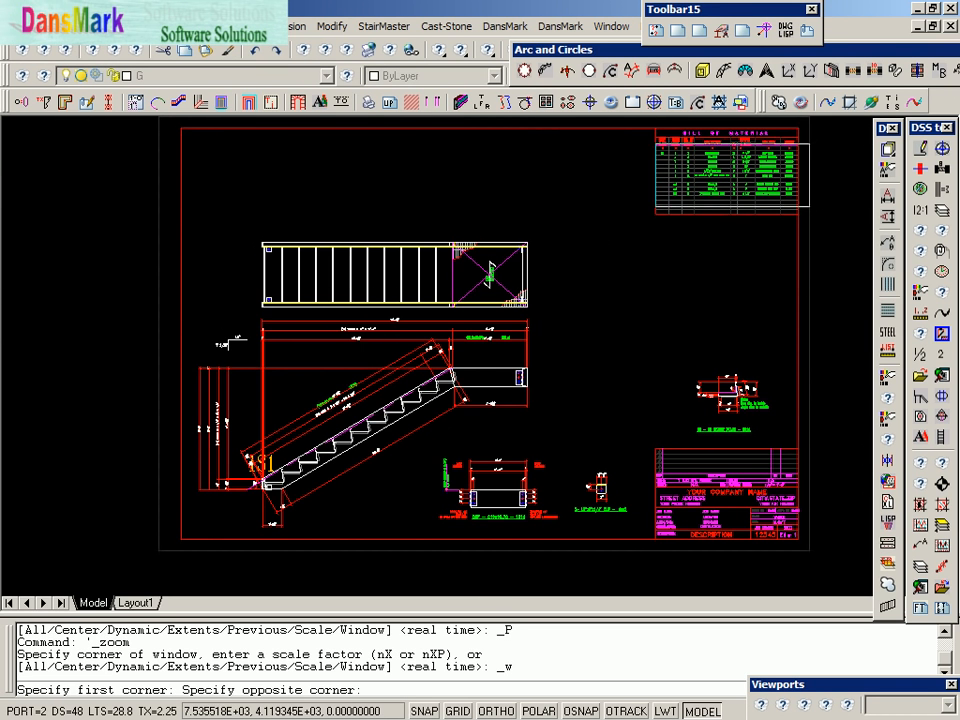
pyautogui.click(809, 207)
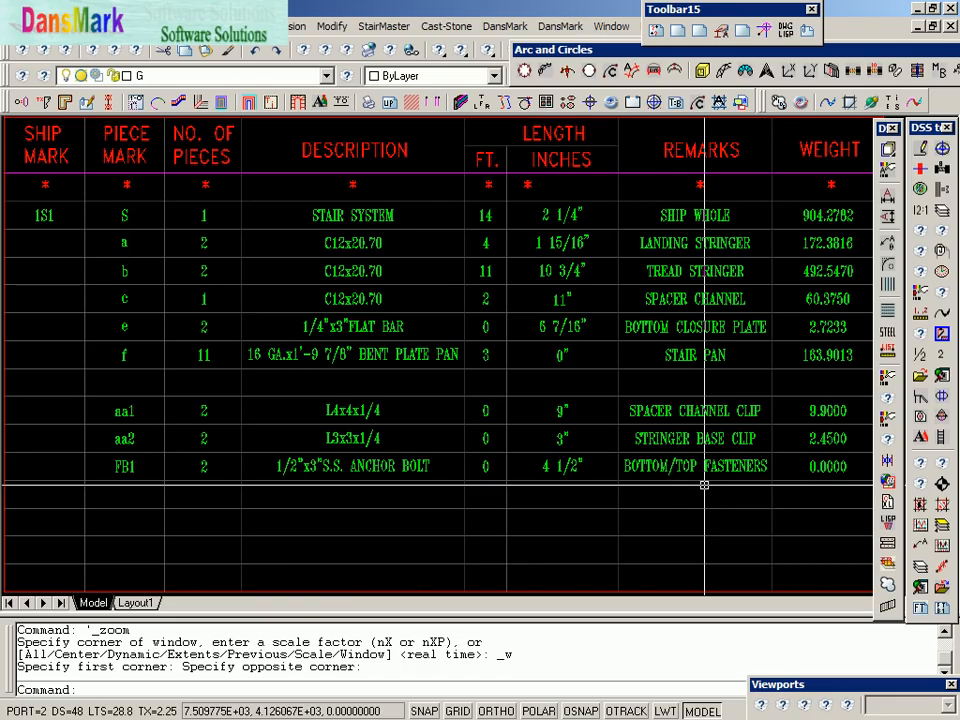
# Return from the bill of material to the overview of the stair views and the full column of detail sheets
pyautogui.press('z')
pyautogui.press('Return')
pyautogui.press('p')
pyautogui.press('Return')
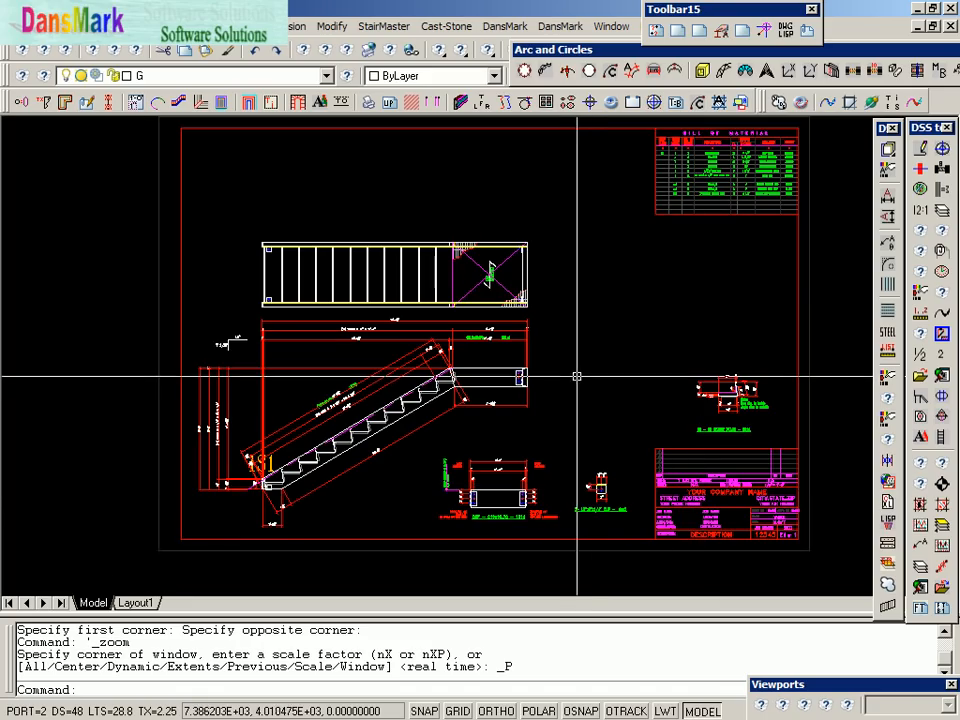
pyautogui.press('z')
pyautogui.press('Return')
pyautogui.press('p')
pyautogui.press('Return')
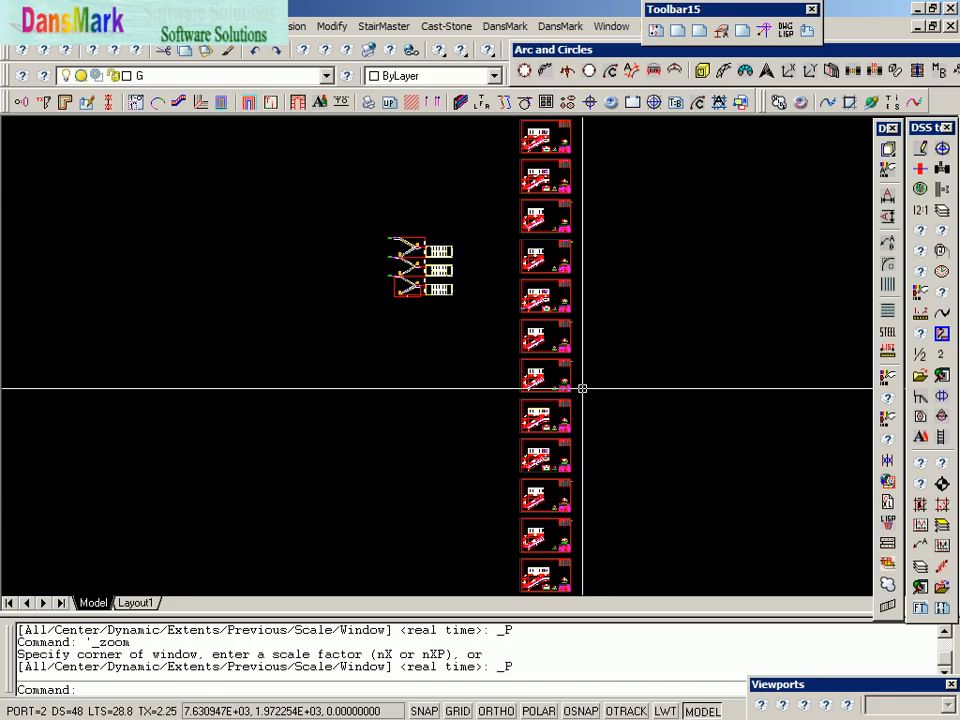